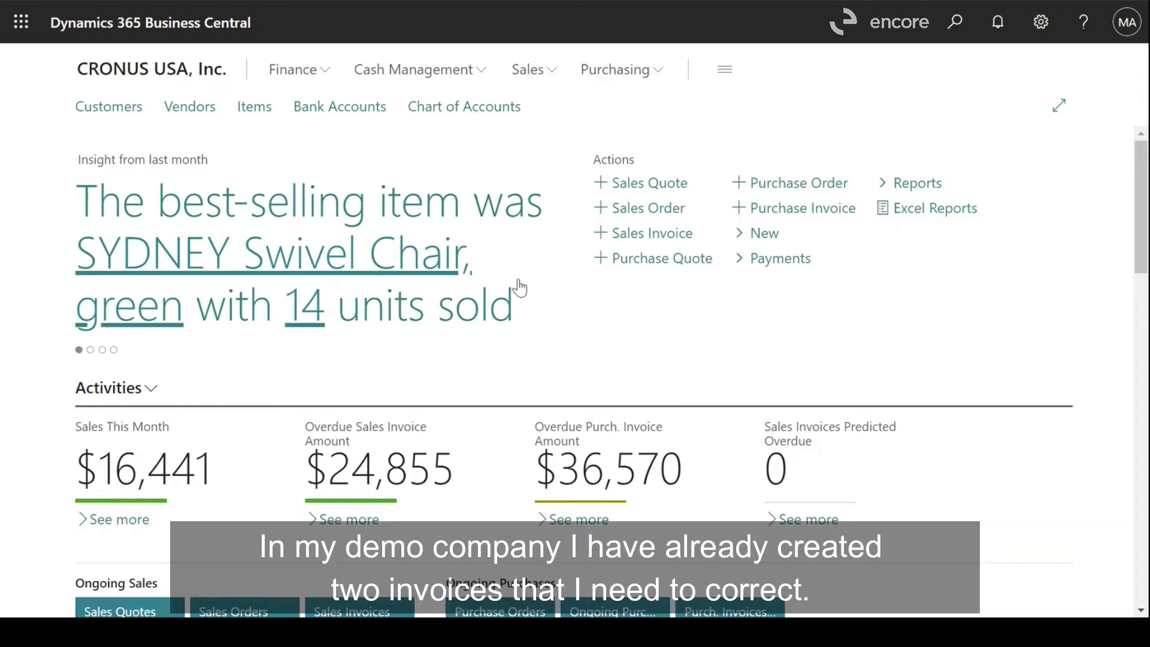
# Open the Purchasing menu from the CRONUS USA, Inc. home page.
pyautogui.click(626, 70)
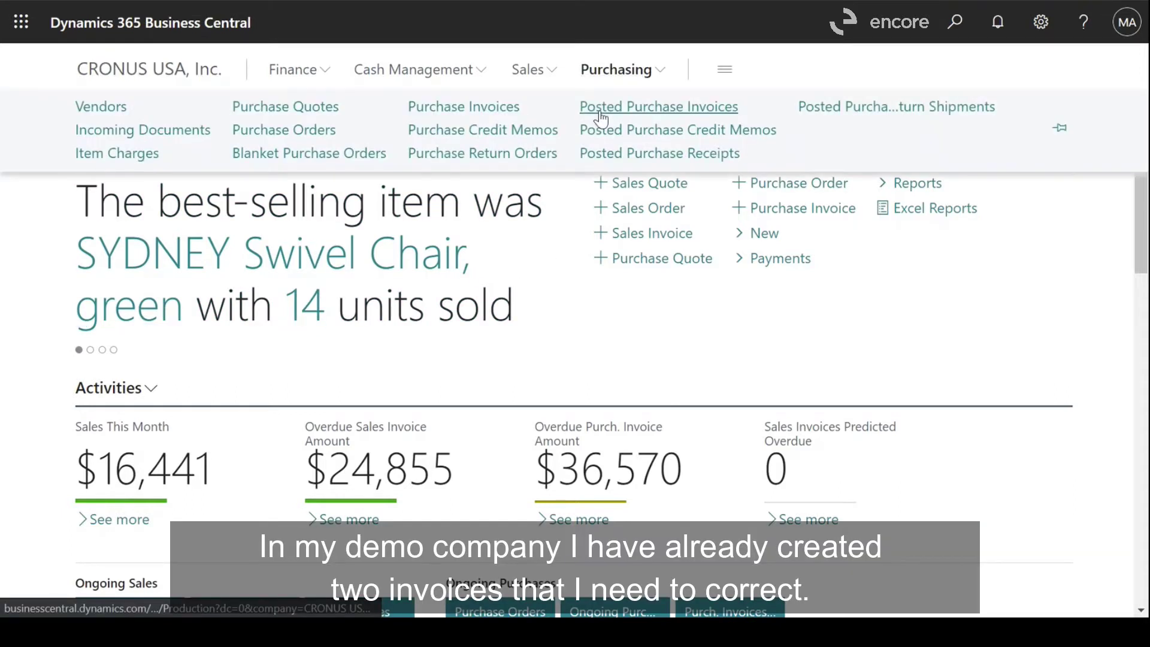
# Open Posted Purchase Invoices and review unpaid invoices 108223 (First Up Consultants) and 108224 (Nod Publishers).
pyautogui.click(599, 111)
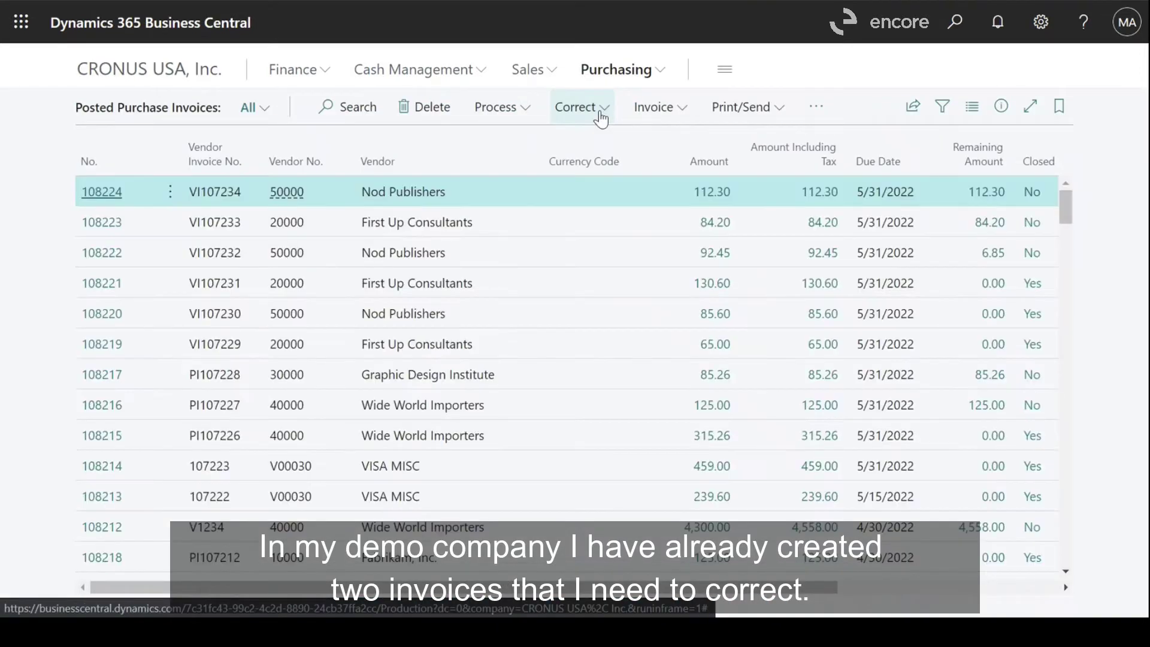
pyautogui.click(417, 230)
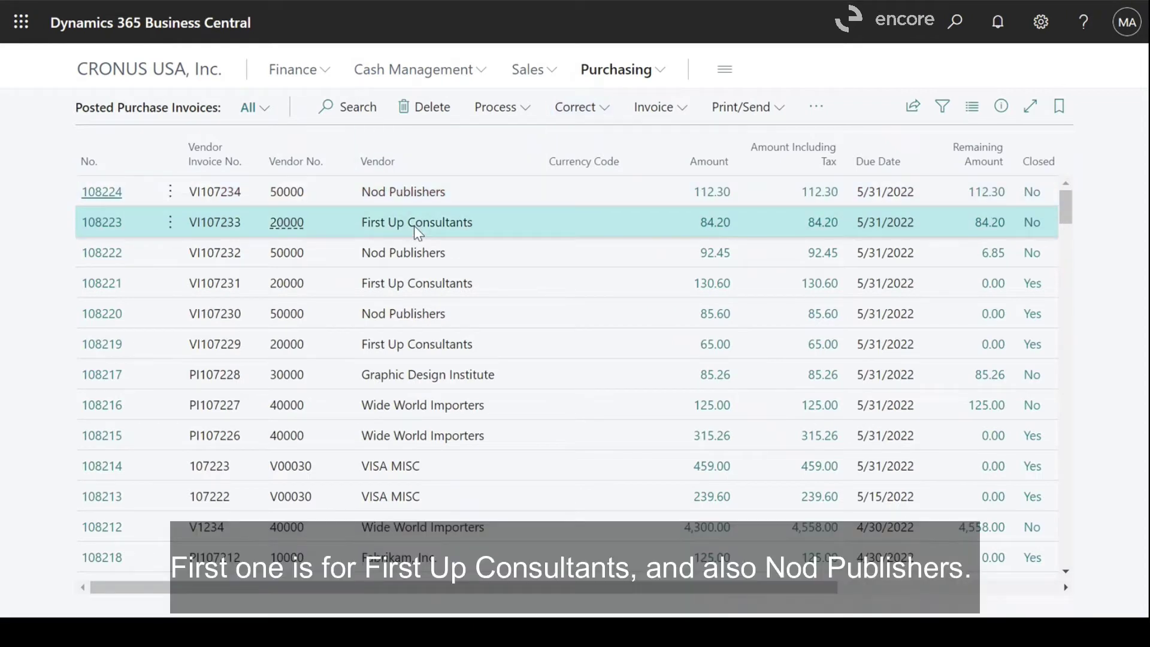
pyautogui.click(397, 200)
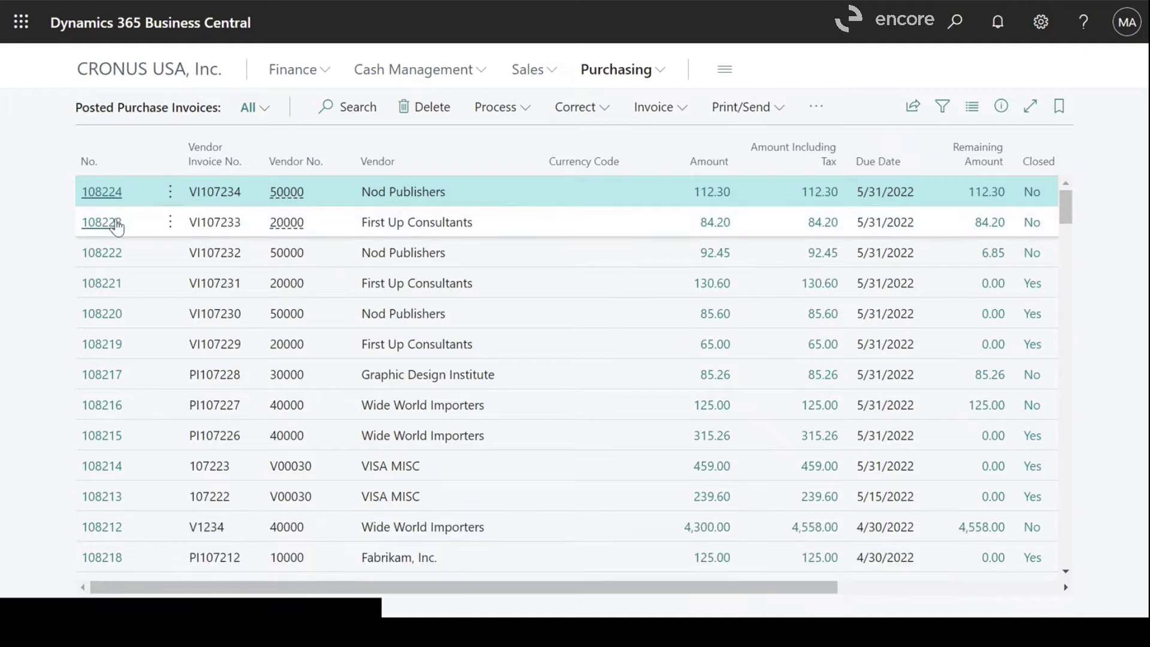
pyautogui.click(614, 71)
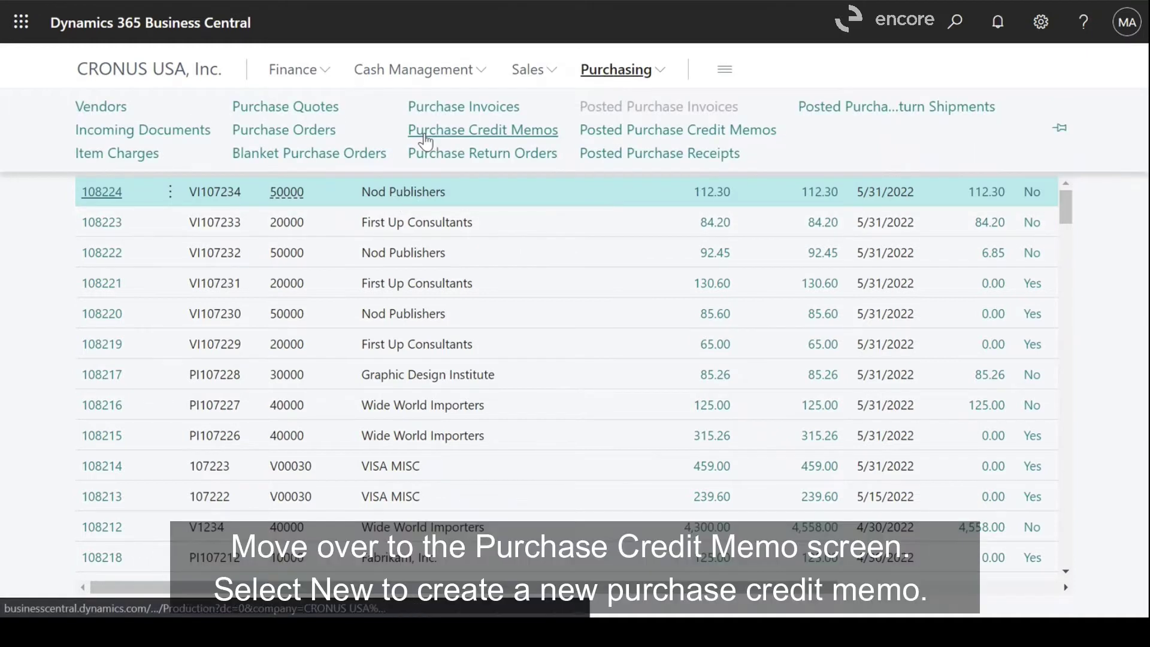
# Create new purchase credit memo 1013 with First Up Consultants as the vendor.
pyautogui.click(425, 134)
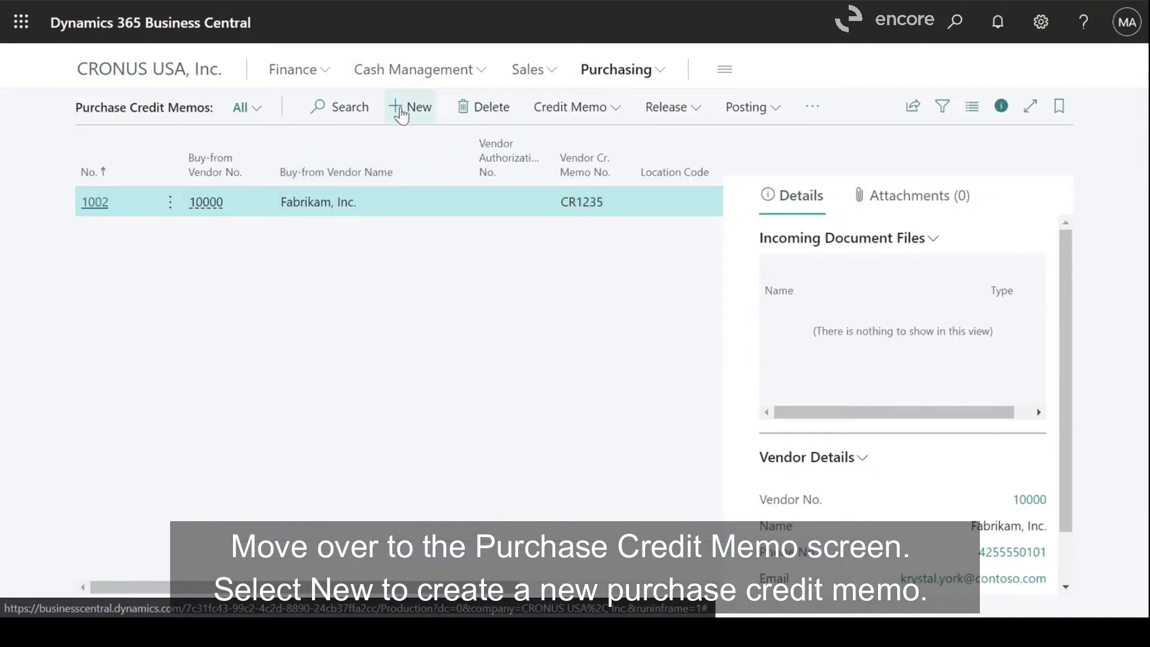
pyautogui.click(402, 114)
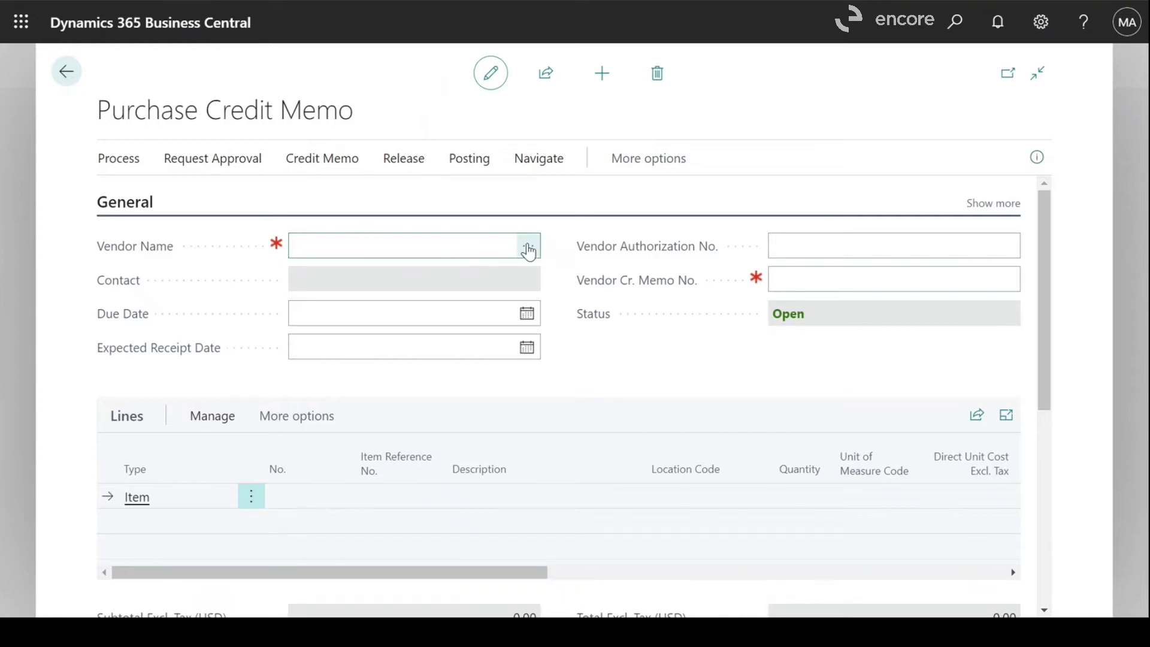
pyautogui.click(529, 248)
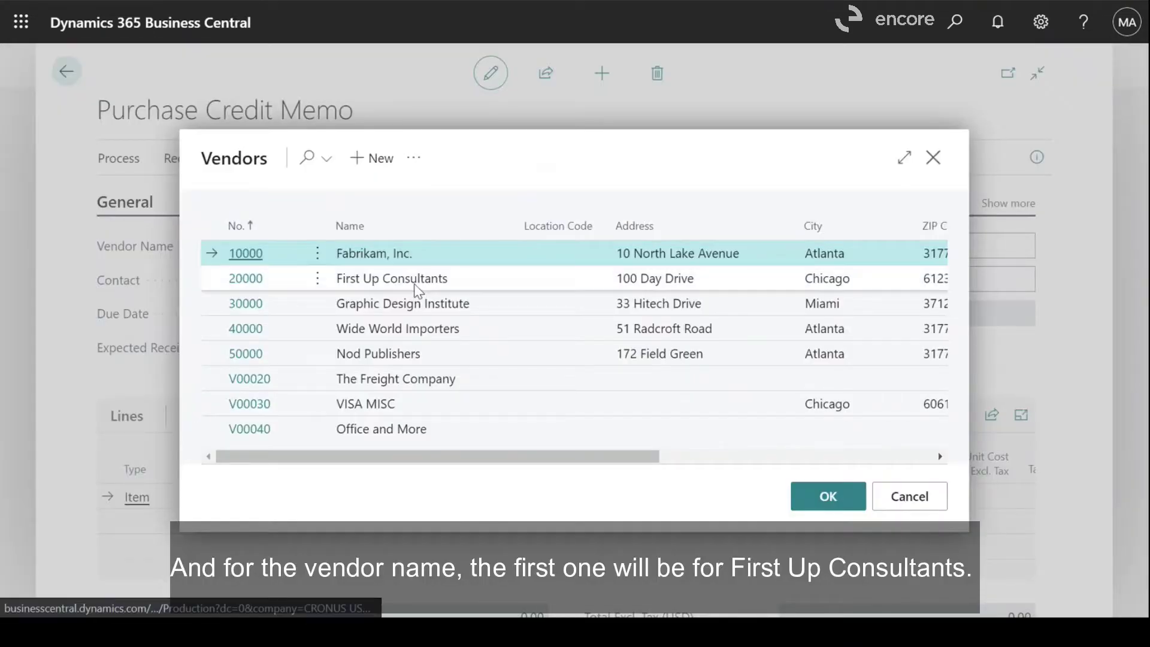
pyautogui.click(264, 282)
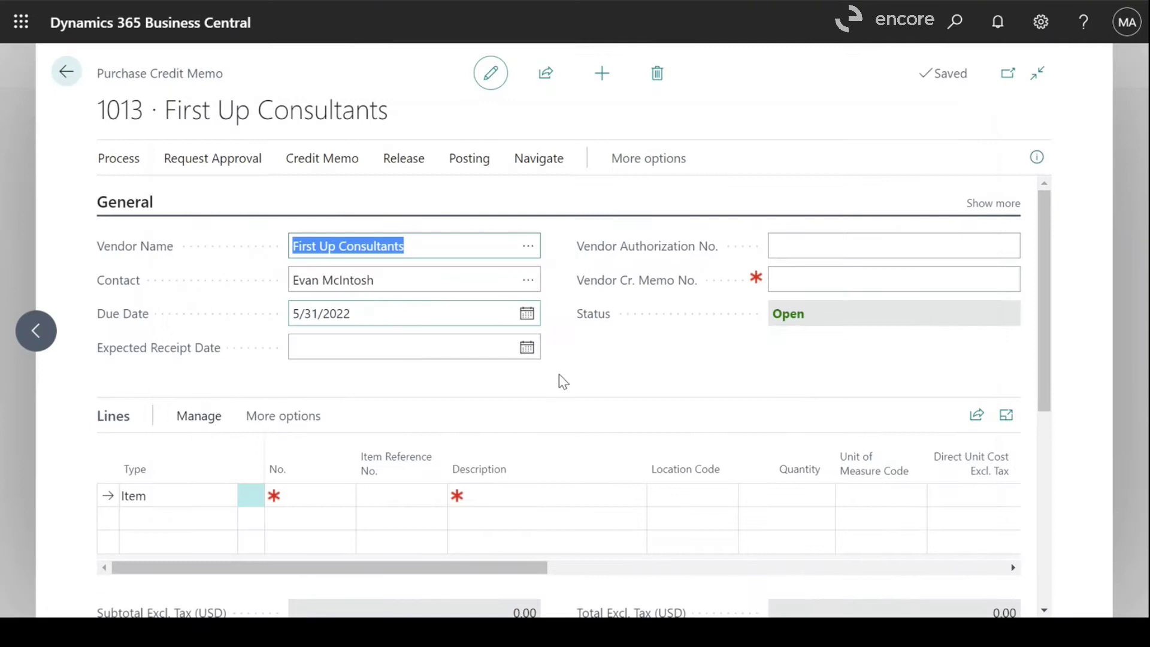
# Enter CR1013 as the vendor credit memo number and make the first line a G/L Account line.
pyautogui.click(813, 279)
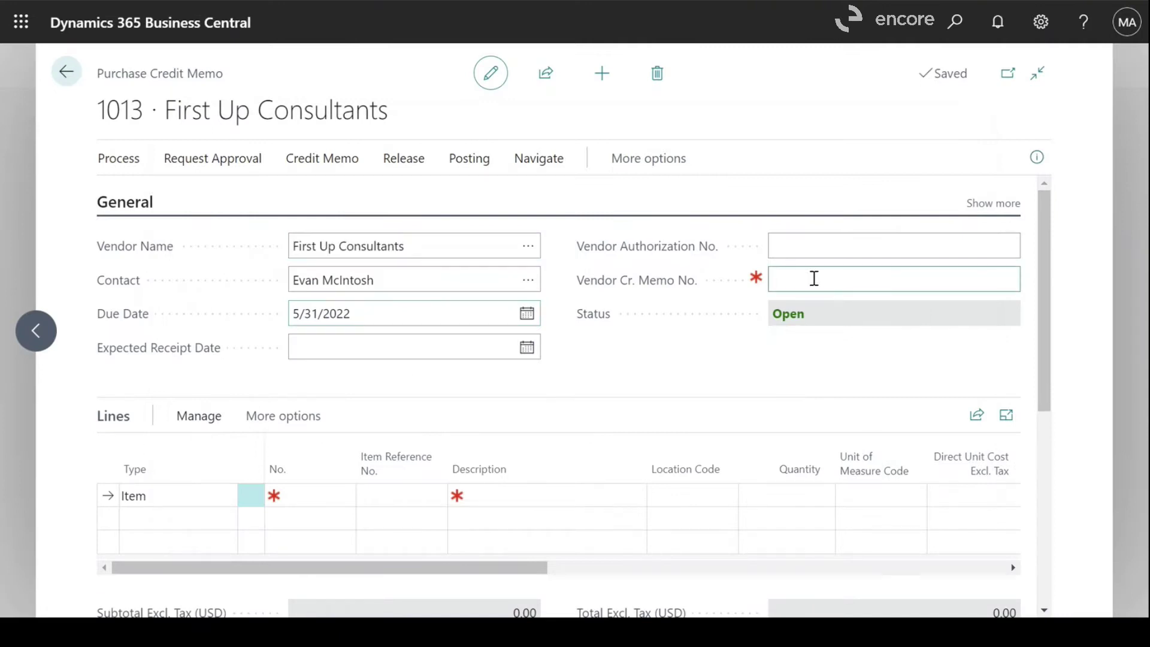
pyautogui.write('CR')
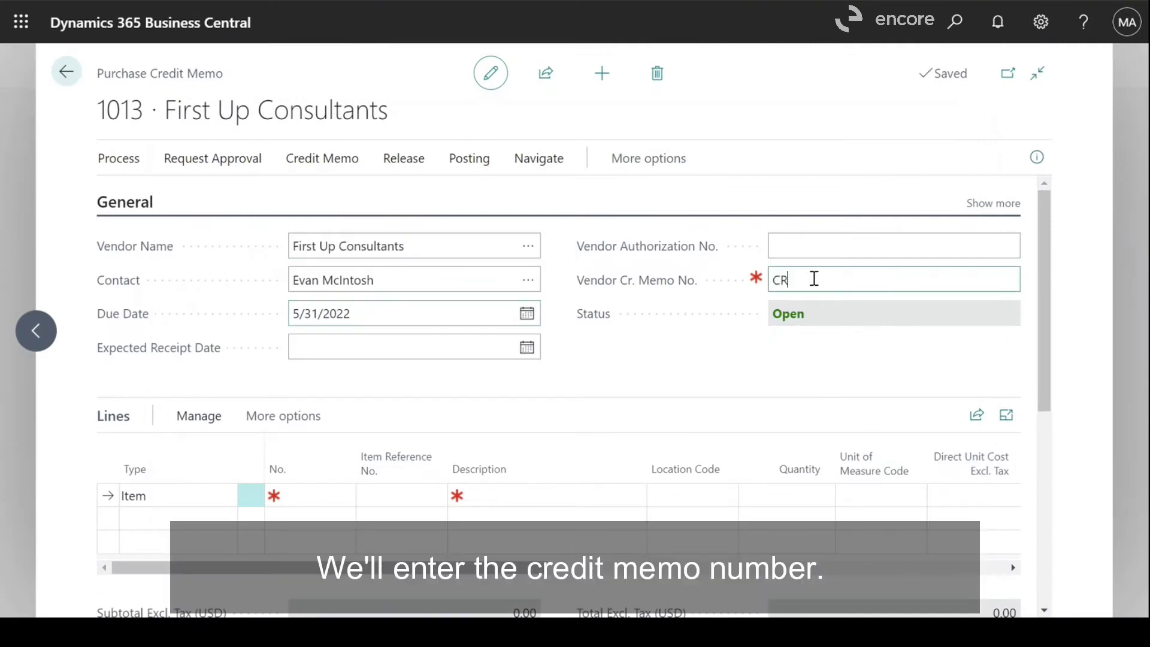
pyautogui.write('1013')
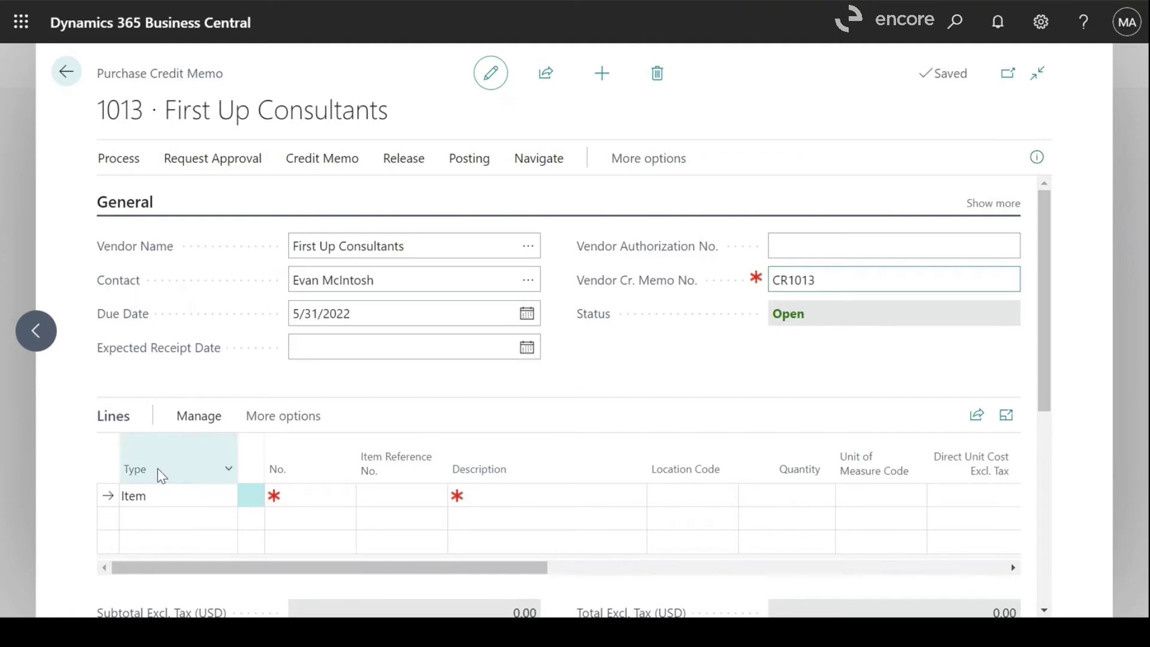
pyautogui.click(161, 495)
pyautogui.click(223, 498)
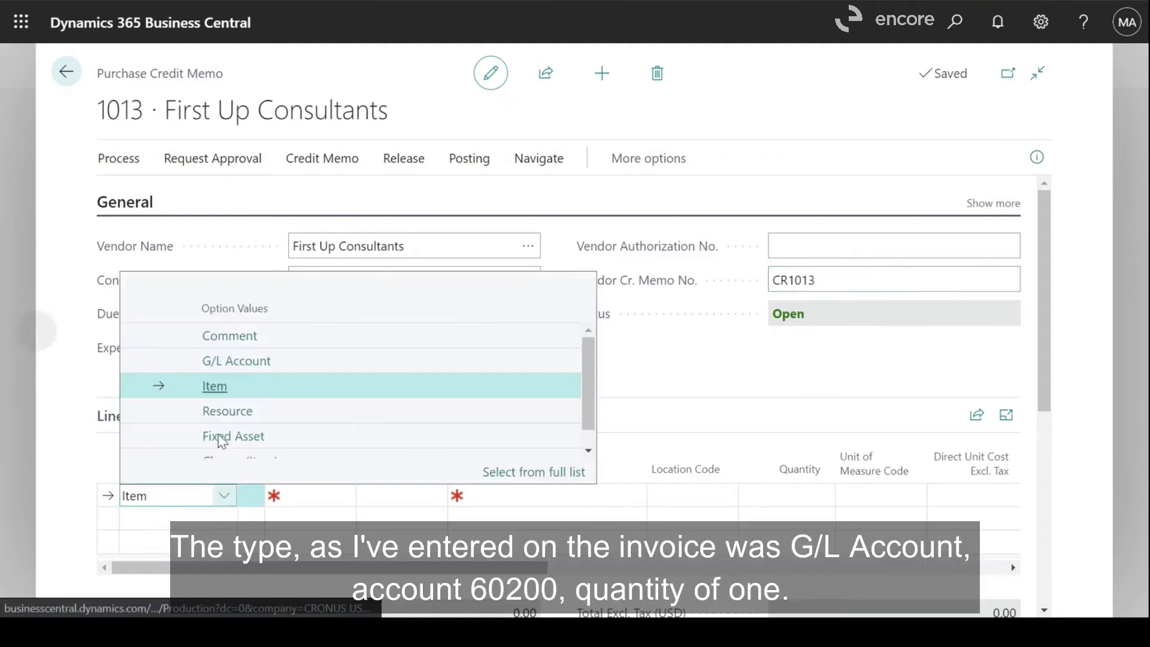
pyautogui.click(233, 361)
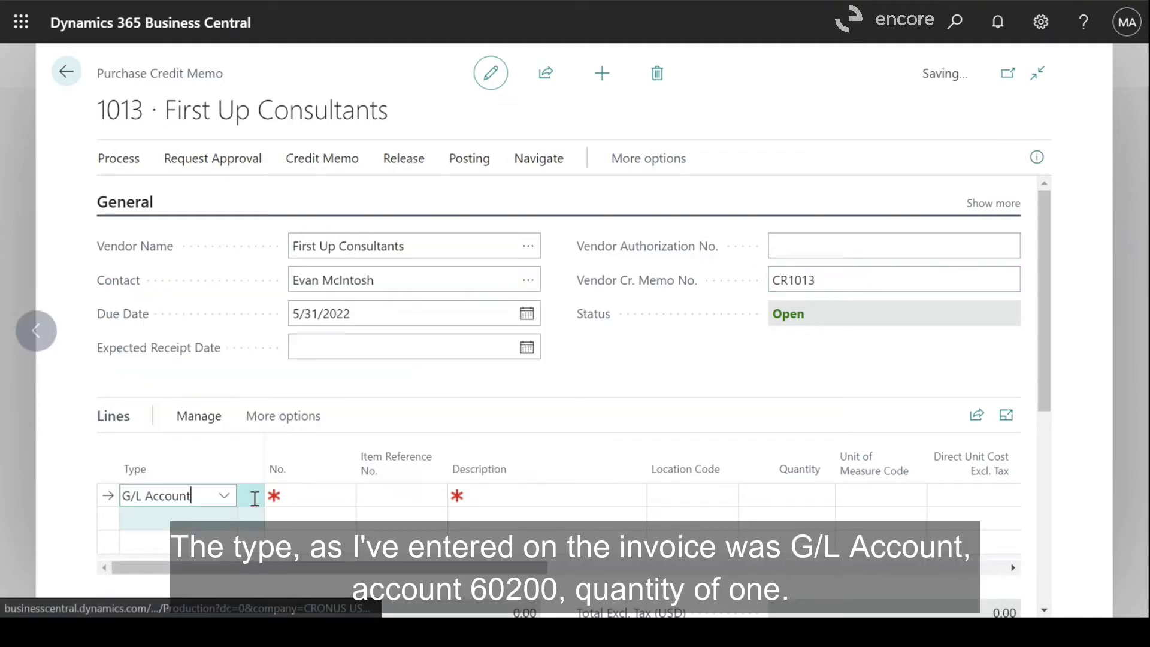
# Fill the line with account 60200, quantity 1 and direct unit cost 84.20.
pyautogui.click(292, 495)
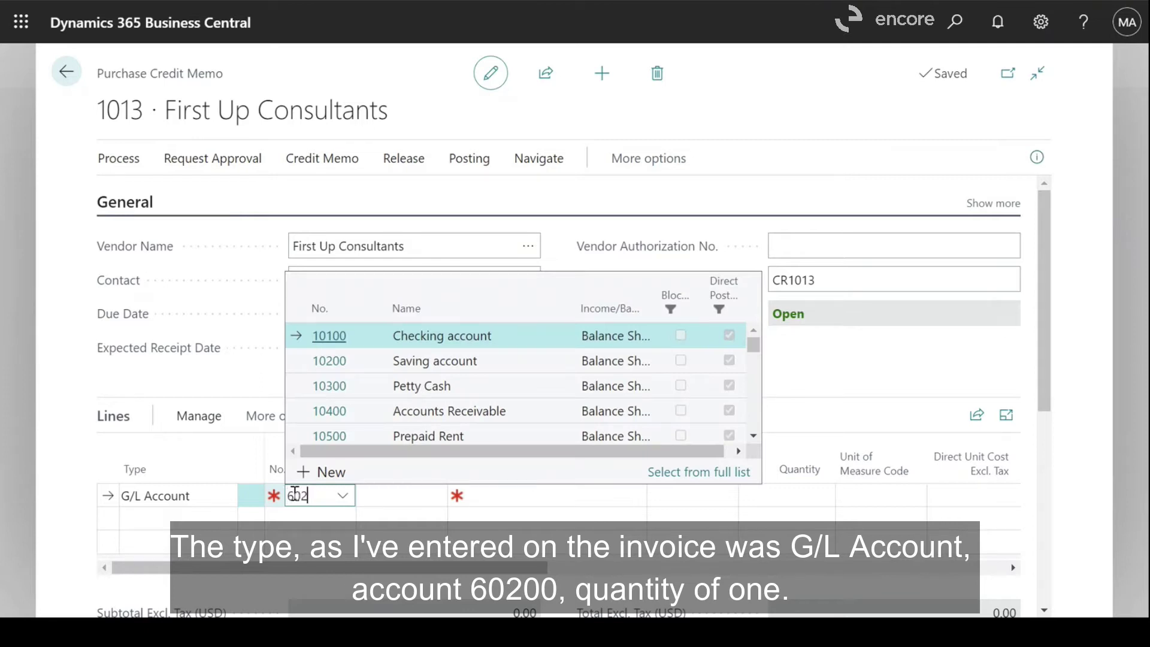
pyautogui.press('Tab')
pyautogui.press('Tab')
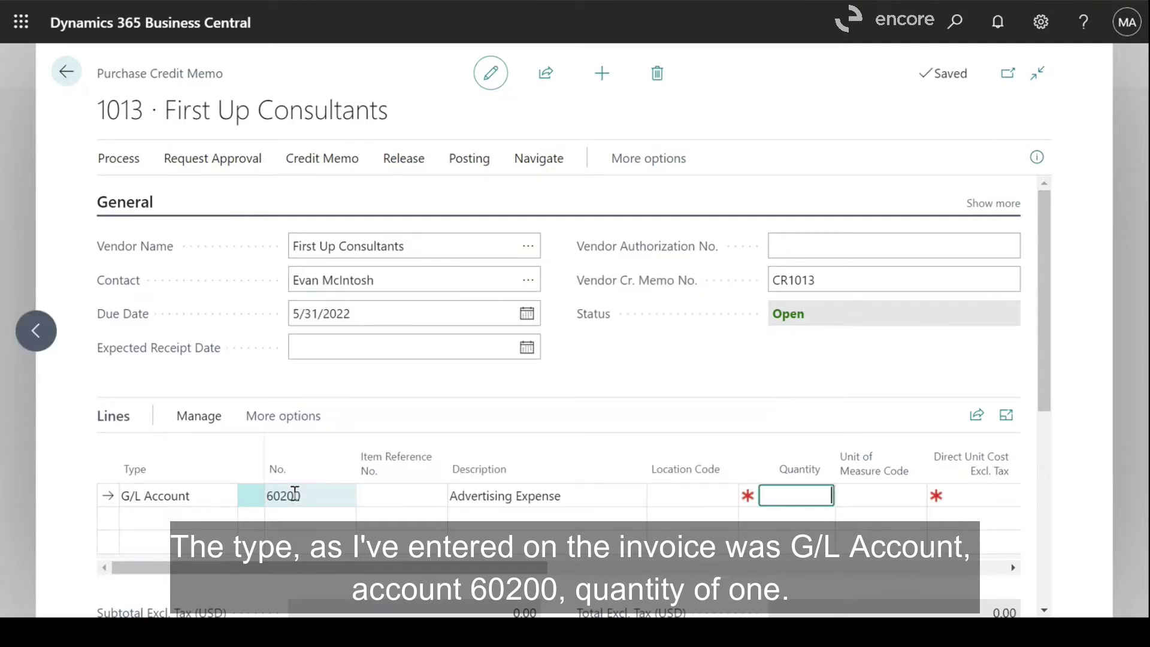
pyautogui.press('Tab')
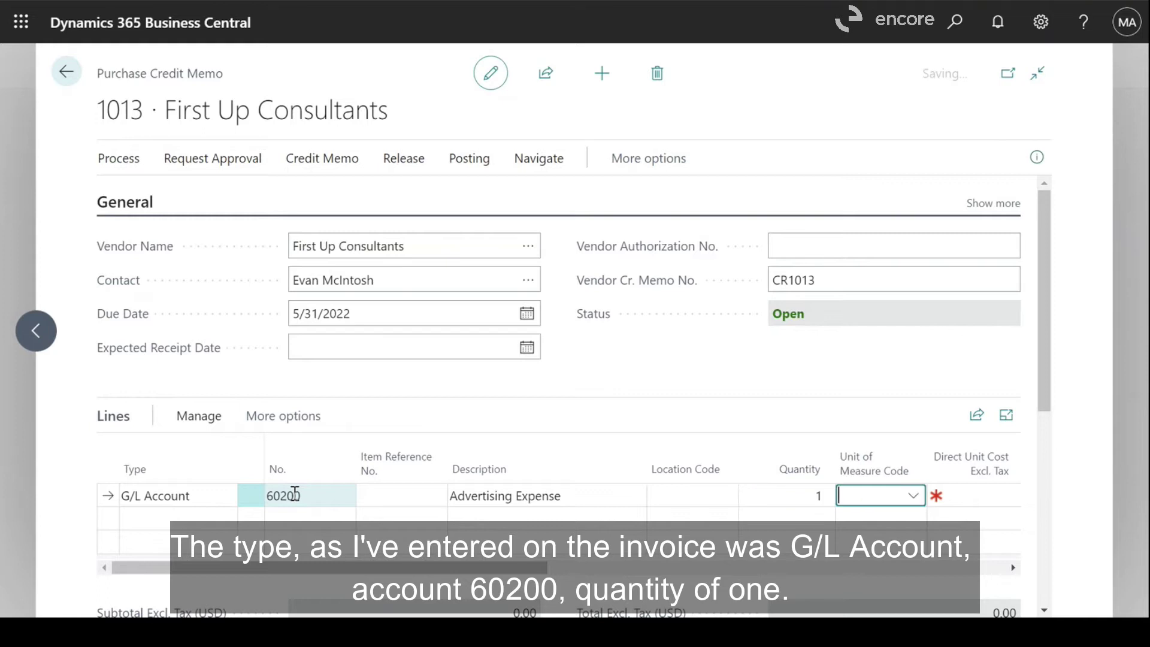
pyautogui.press('Tab')
pyautogui.write('84.20')
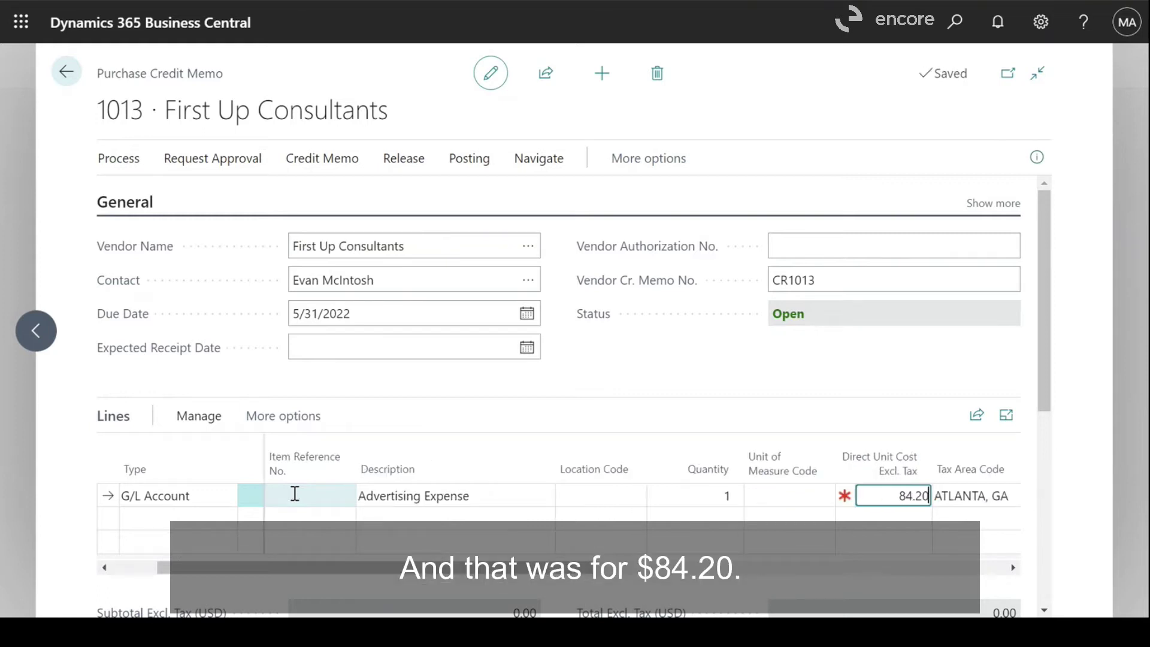
pyautogui.click(710, 382)
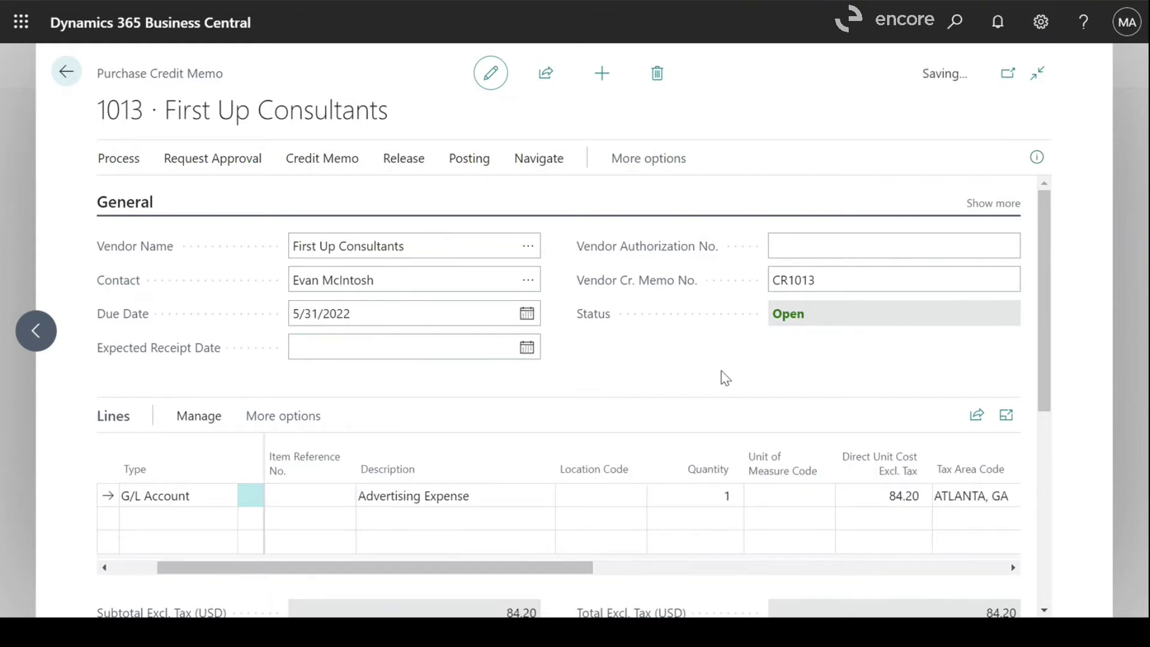
pyautogui.scroll(-2, 725, 378)
pyautogui.scroll(2, 725, 377)
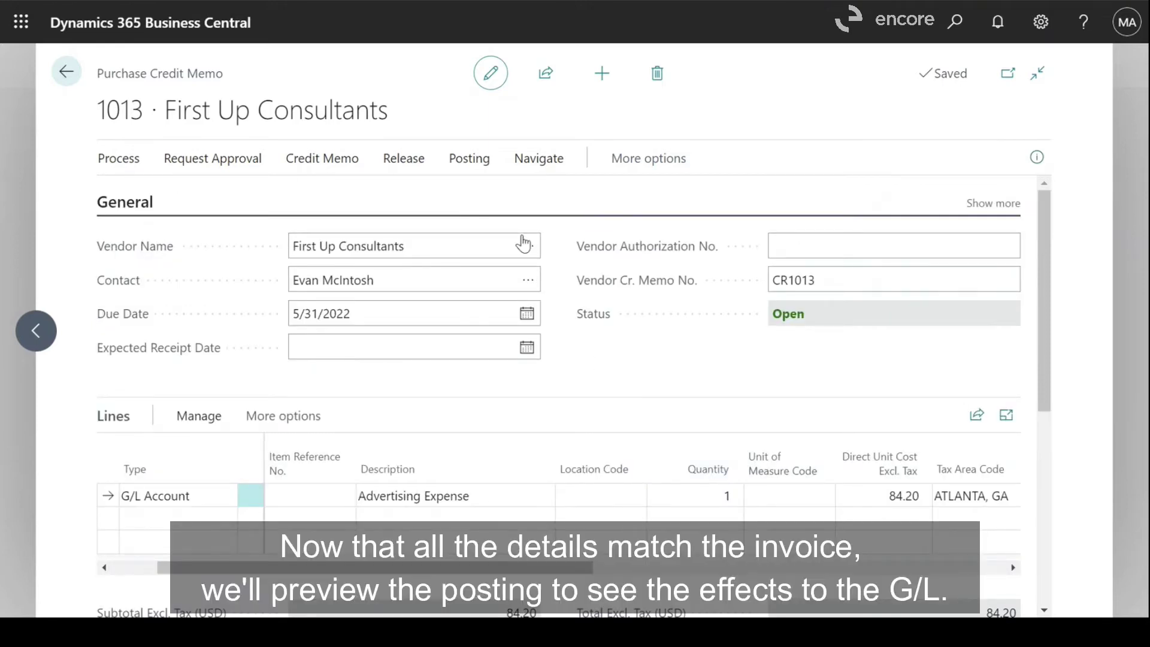
# Preview the posting of credit memo 1013 and review the G/L entries it would create.
pyautogui.click(470, 162)
pyautogui.click(391, 198)
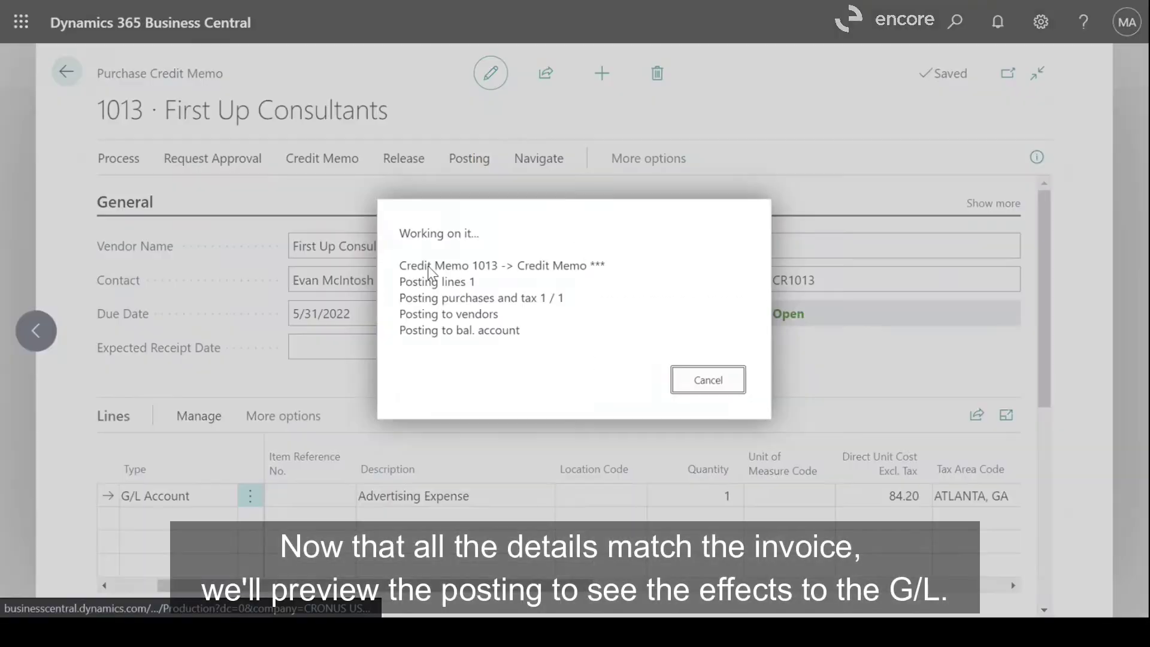
pyautogui.click(927, 201)
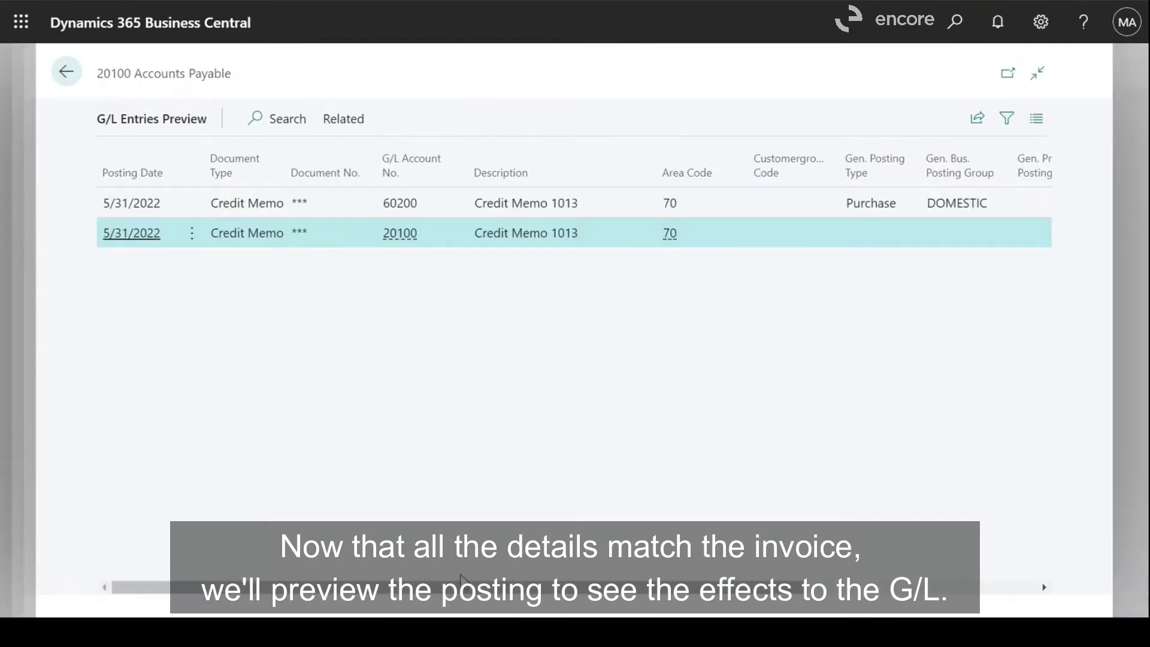
pyautogui.moveTo(458, 585); pyautogui.dragTo(421, 549)
pyautogui.click(66, 71)
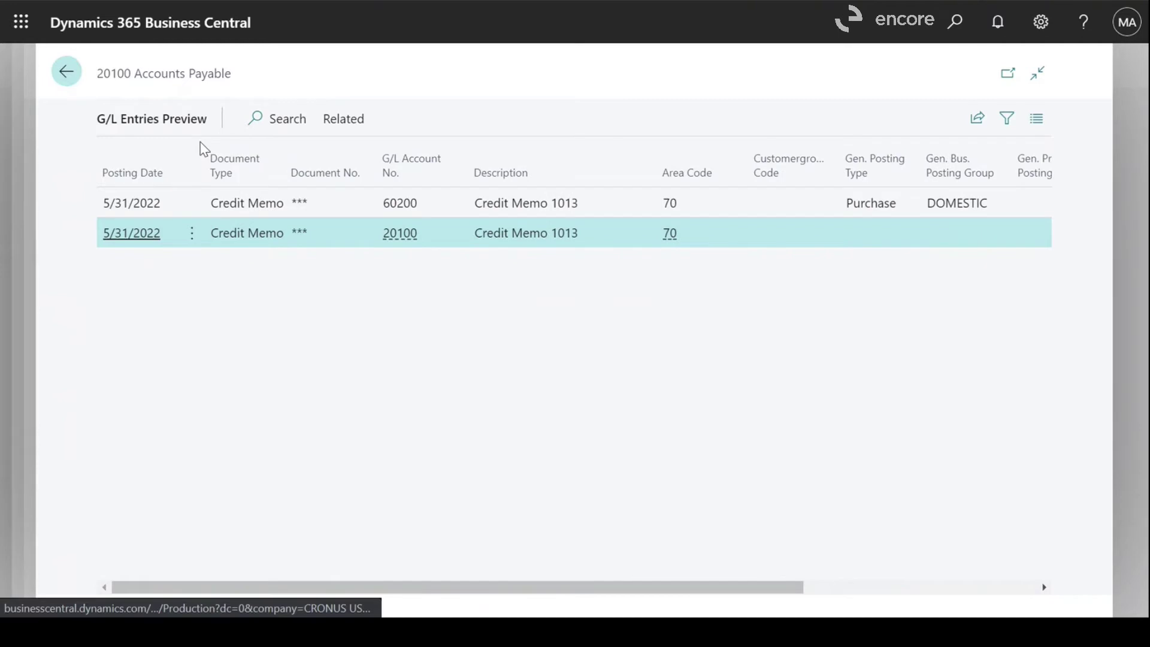
pyautogui.click(170, 71)
# Post credit memo 1013 as posted credit memo 109011 without opening the posted document.
pyautogui.click(470, 158)
pyautogui.click(144, 195)
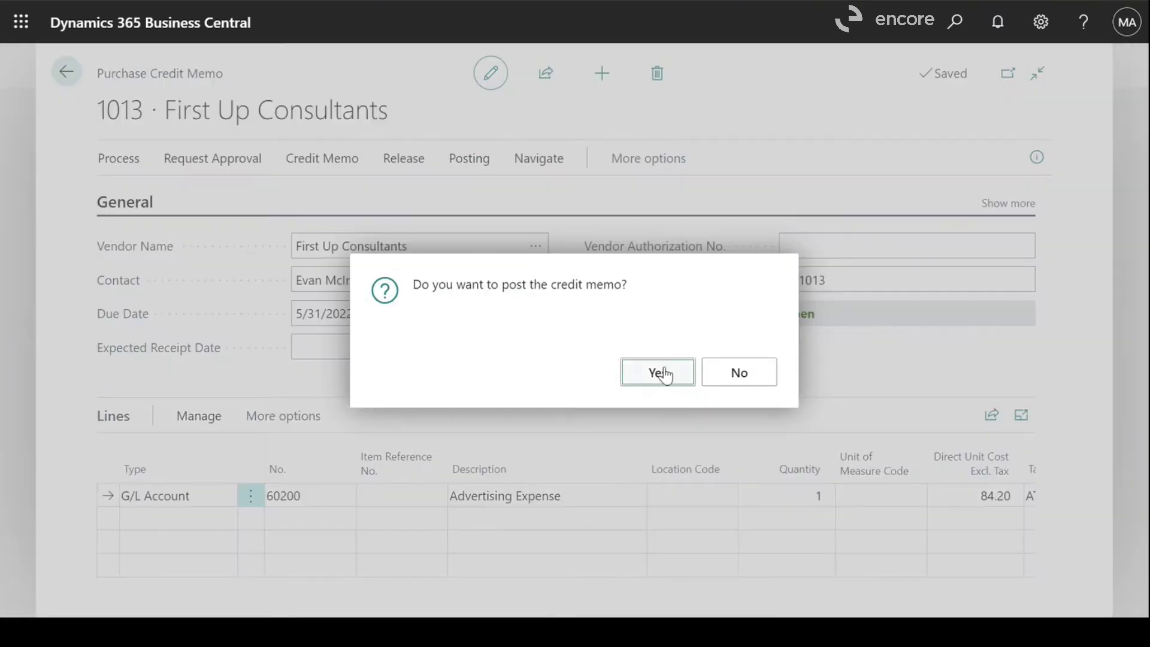
pyautogui.click(665, 373)
pyautogui.click(739, 377)
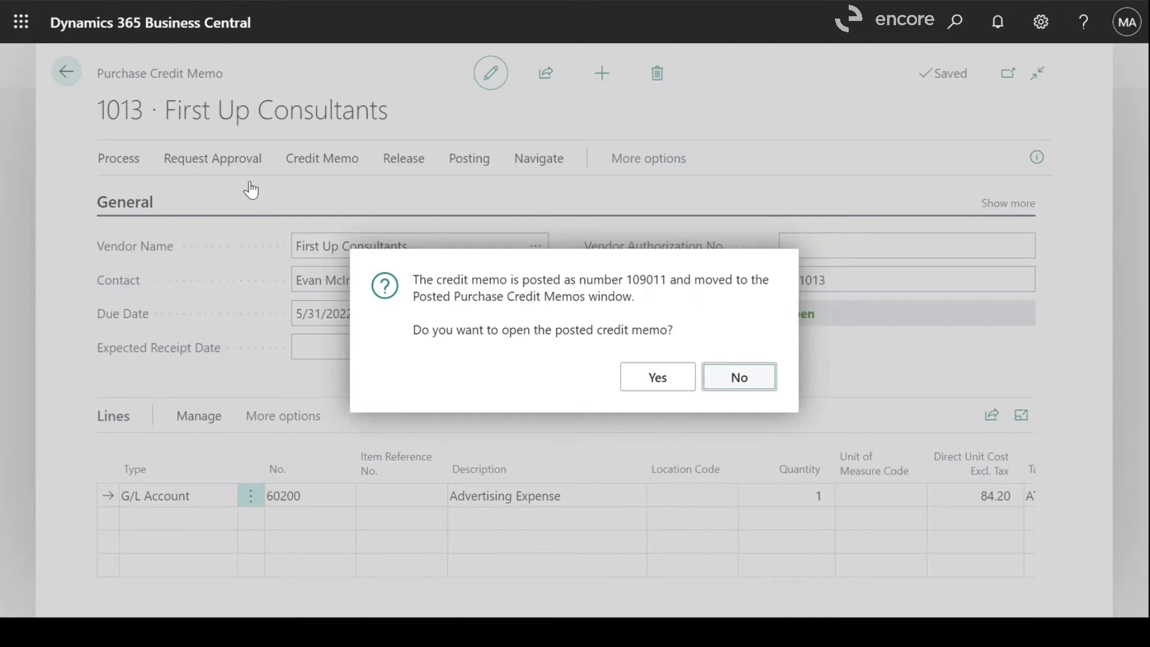
pyautogui.click(964, 24)
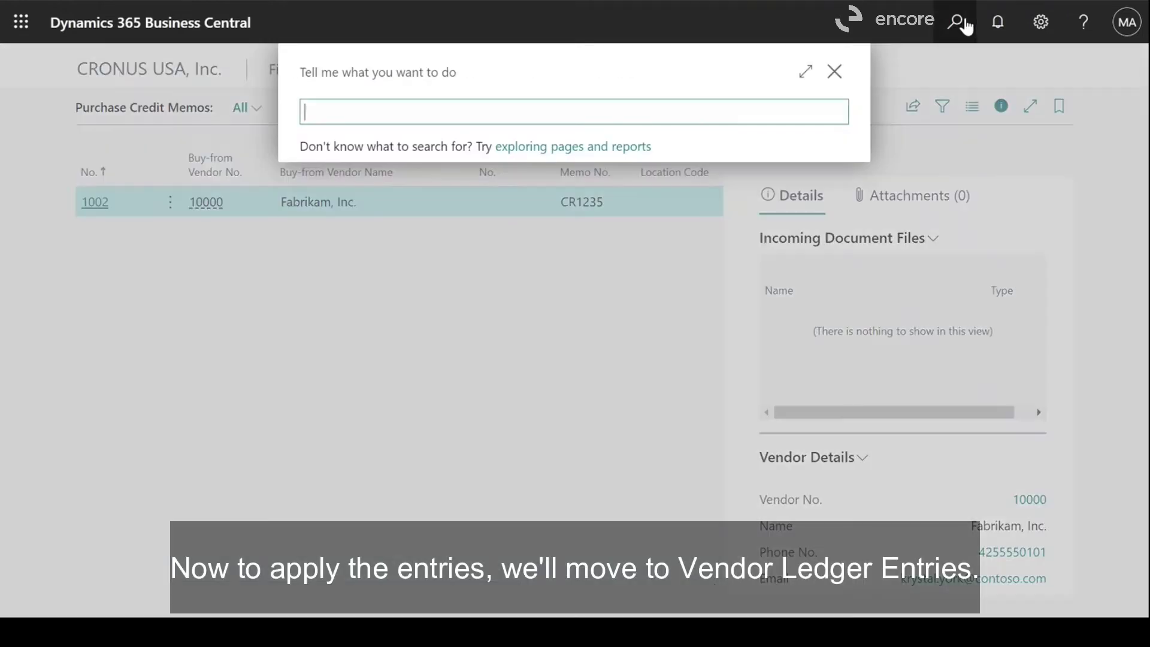
# Search Tell Me for 'vend le' and open the Vendor Ledger Entries page.
pyautogui.write('vend led')
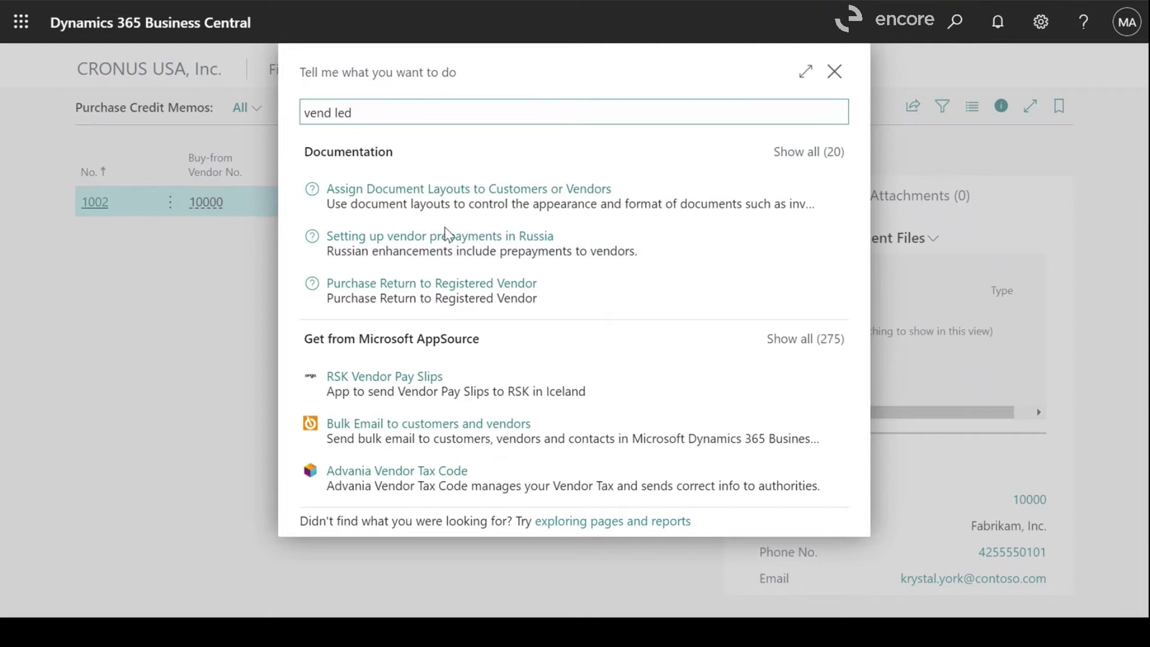
pyautogui.click(405, 462)
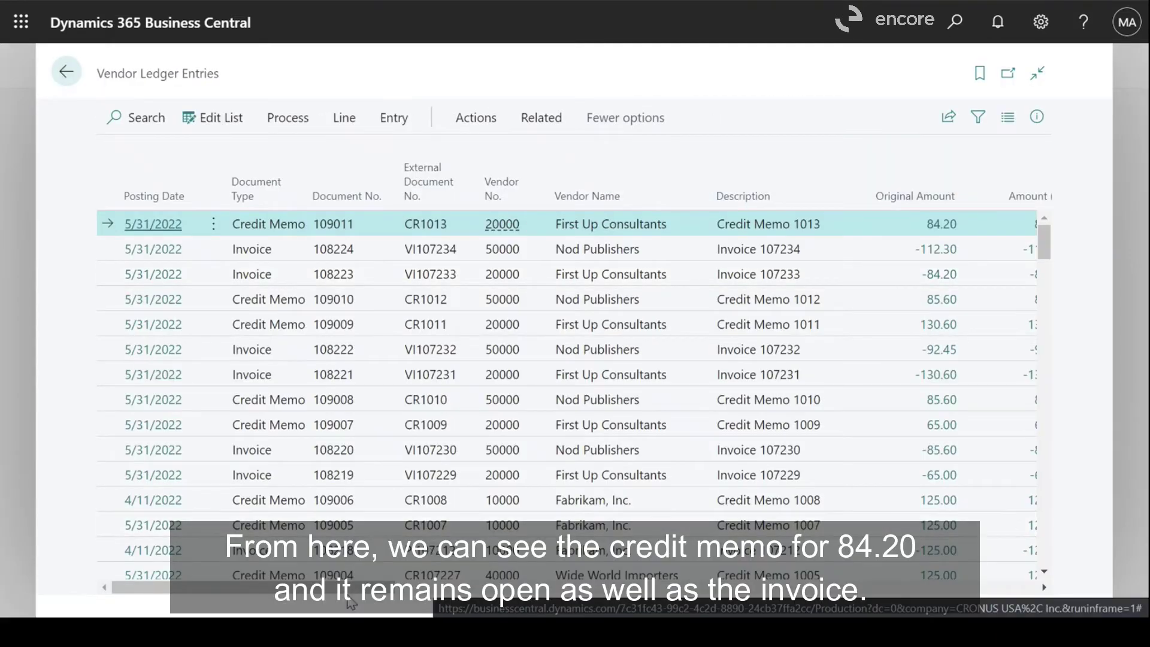
pyautogui.moveTo(359, 588); pyautogui.dragTo(519, 588)
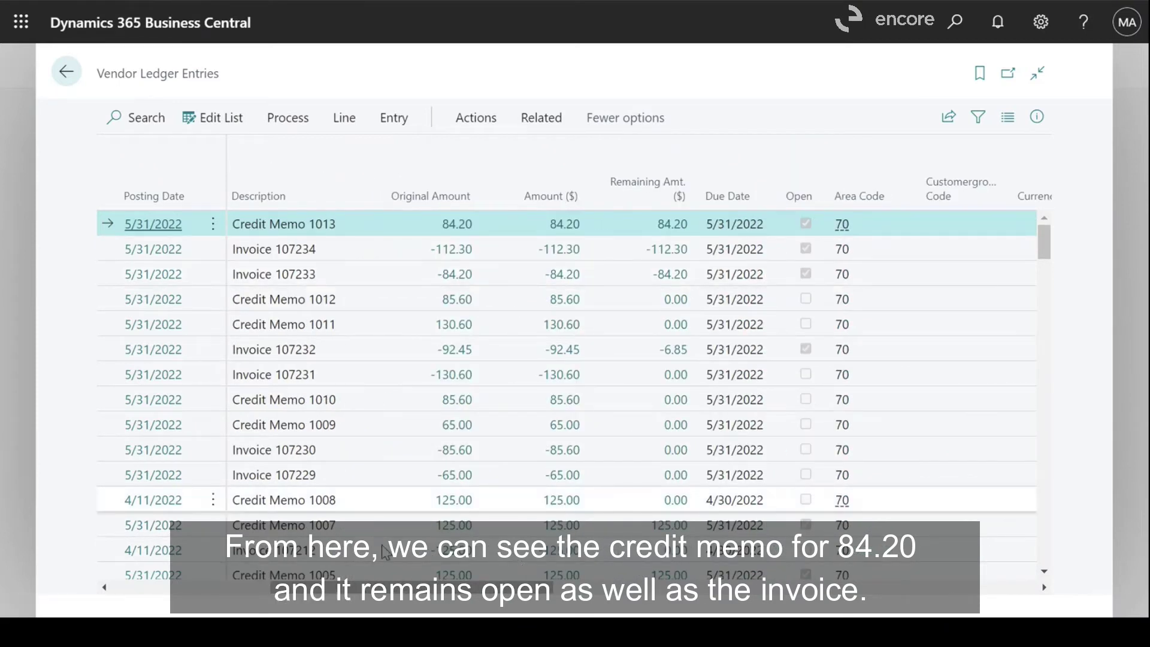
pyautogui.moveTo(358, 590); pyautogui.dragTo(194, 608)
pyautogui.click(287, 117)
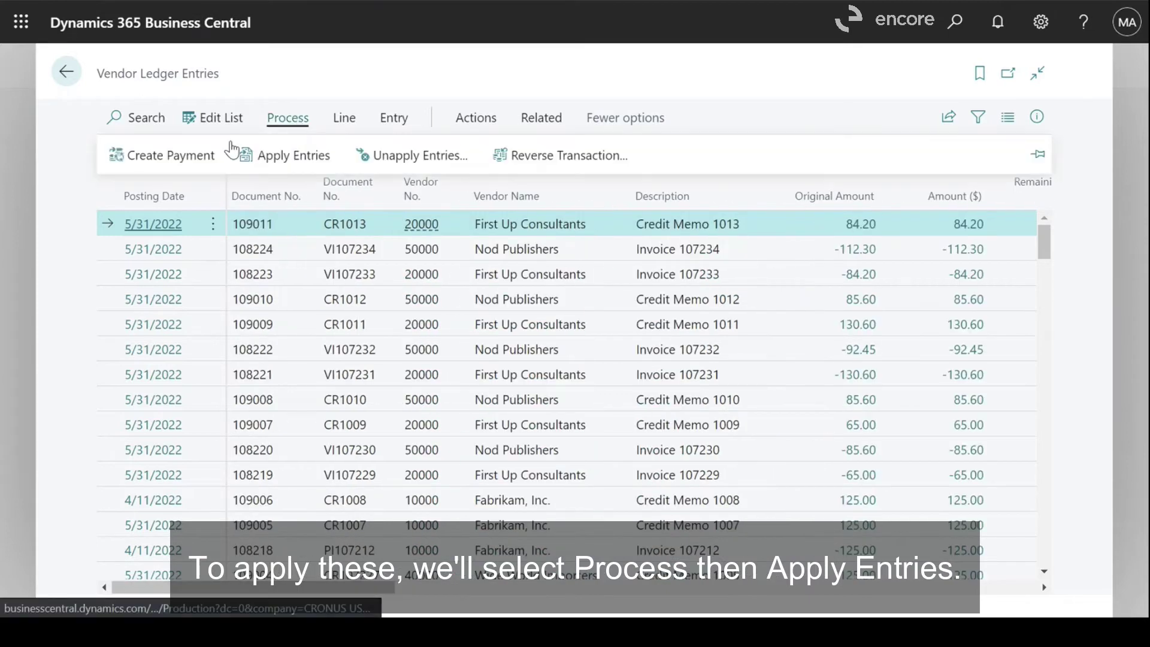
# Set the Applies-to ID on invoice 108223 against credit memo 109011.
pyautogui.click(259, 157)
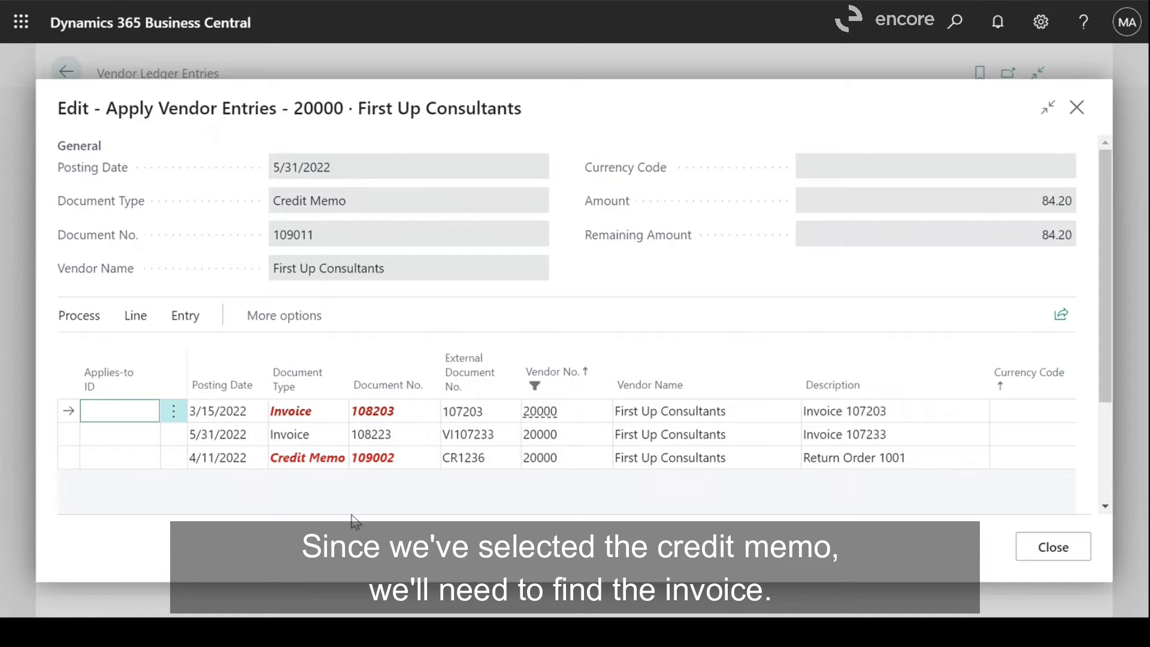
pyautogui.scroll(-3, 437, 468)
pyautogui.moveTo(378, 483); pyautogui.dragTo(513, 478)
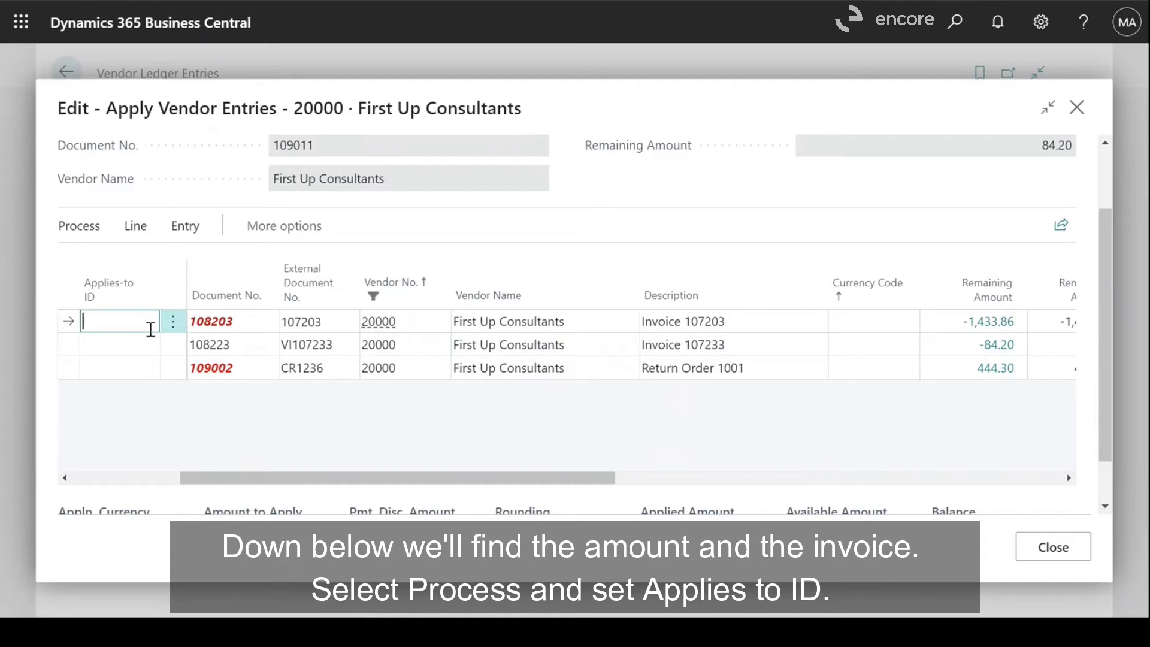
pyautogui.click(128, 344)
pyautogui.click(93, 226)
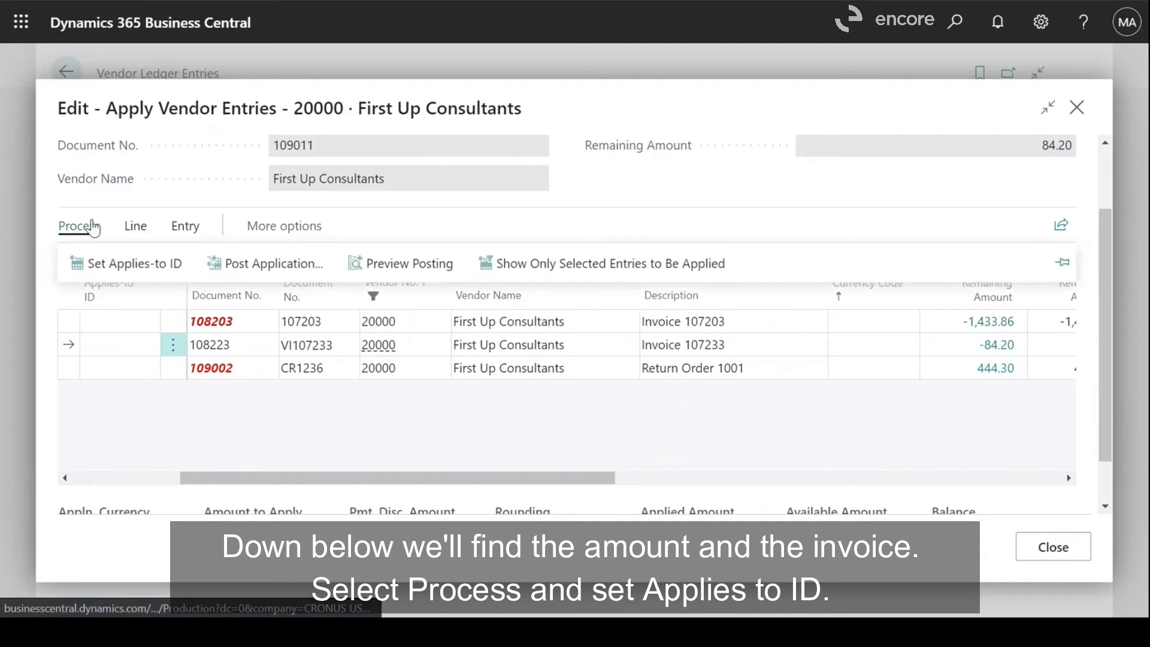
pyautogui.click(106, 263)
# Confirm the 0.00 balance and post the application.
pyautogui.scroll(-1, 494, 380)
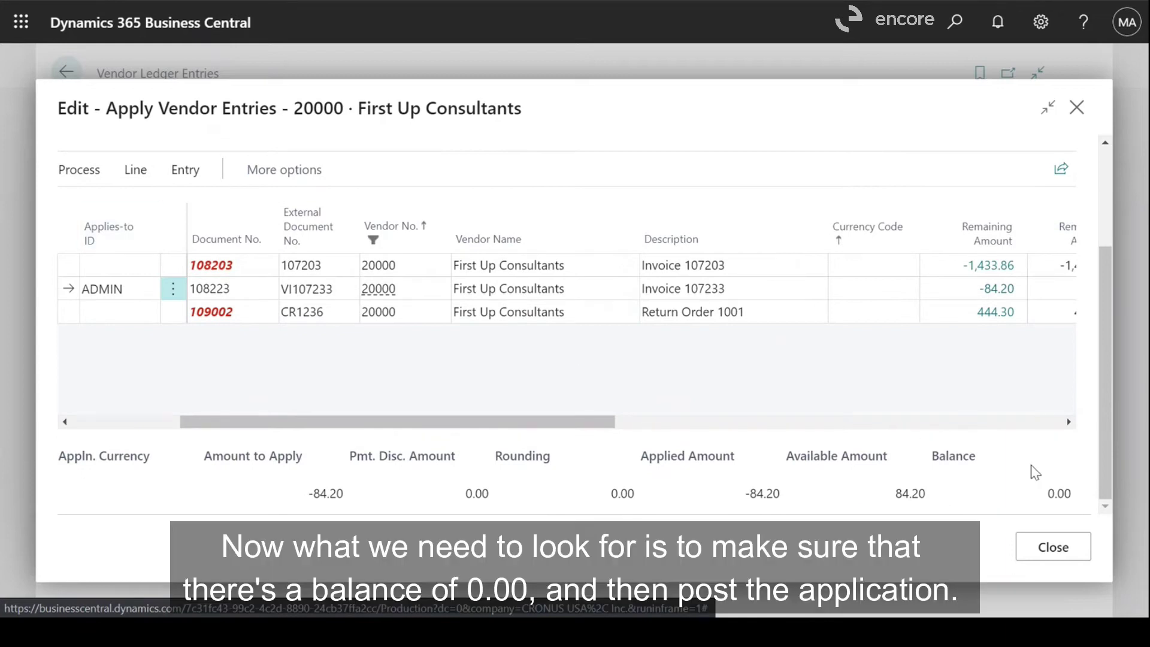
pyautogui.moveTo(1042, 496); pyautogui.dragTo(1074, 496)
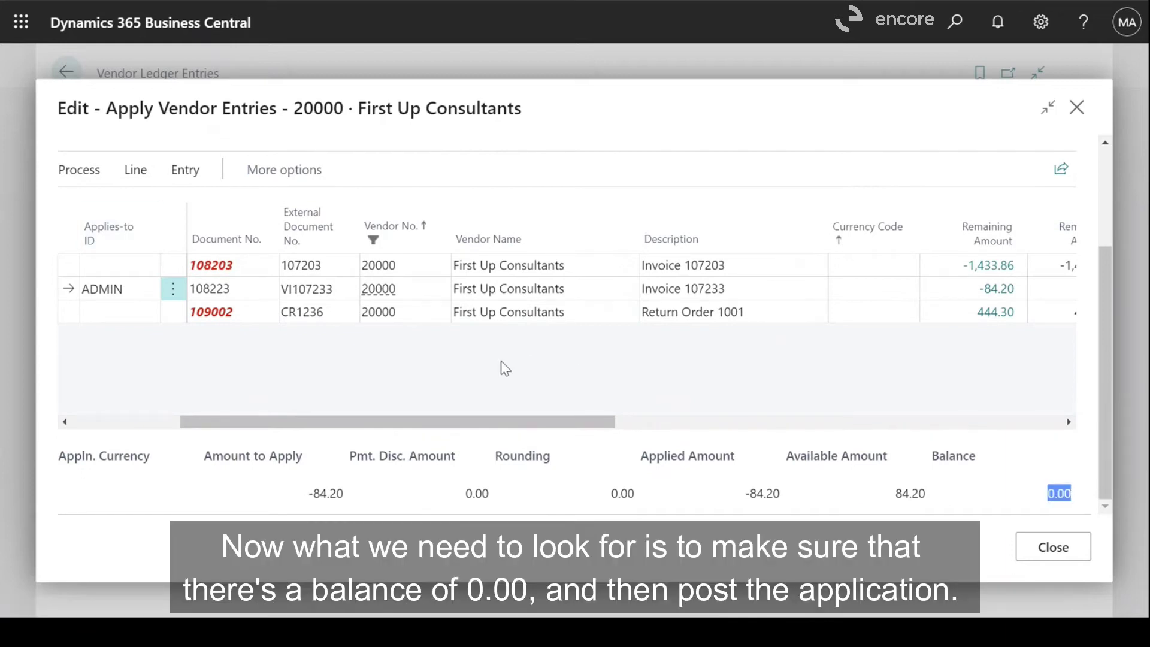
pyautogui.click(83, 173)
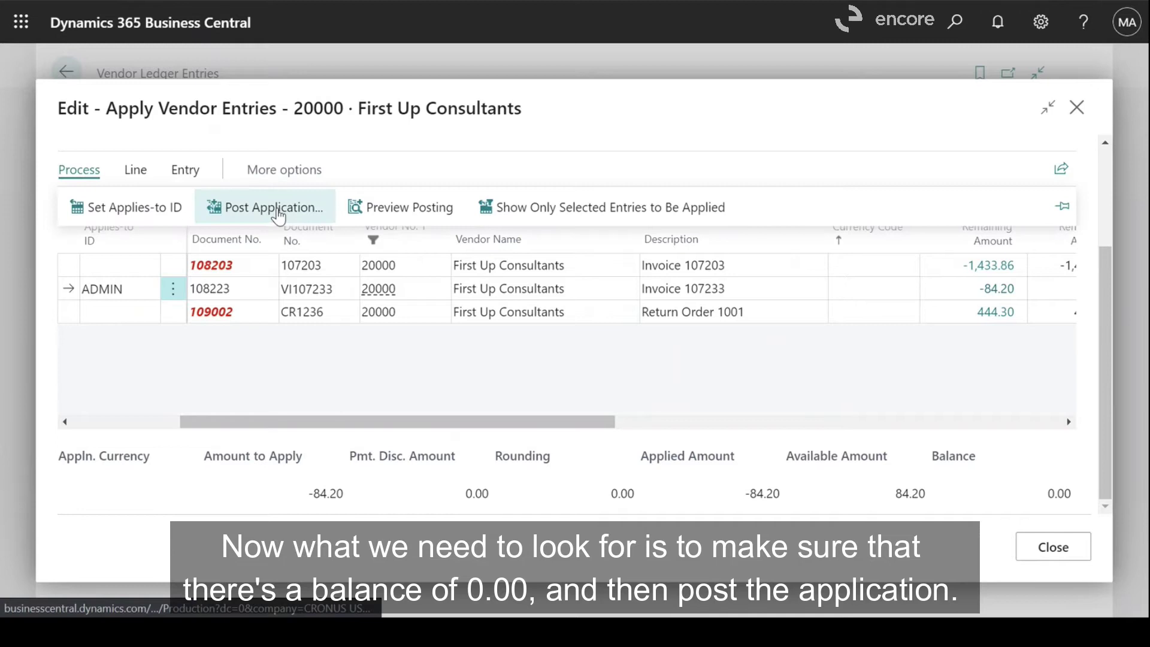
pyautogui.click(275, 208)
pyautogui.click(701, 475)
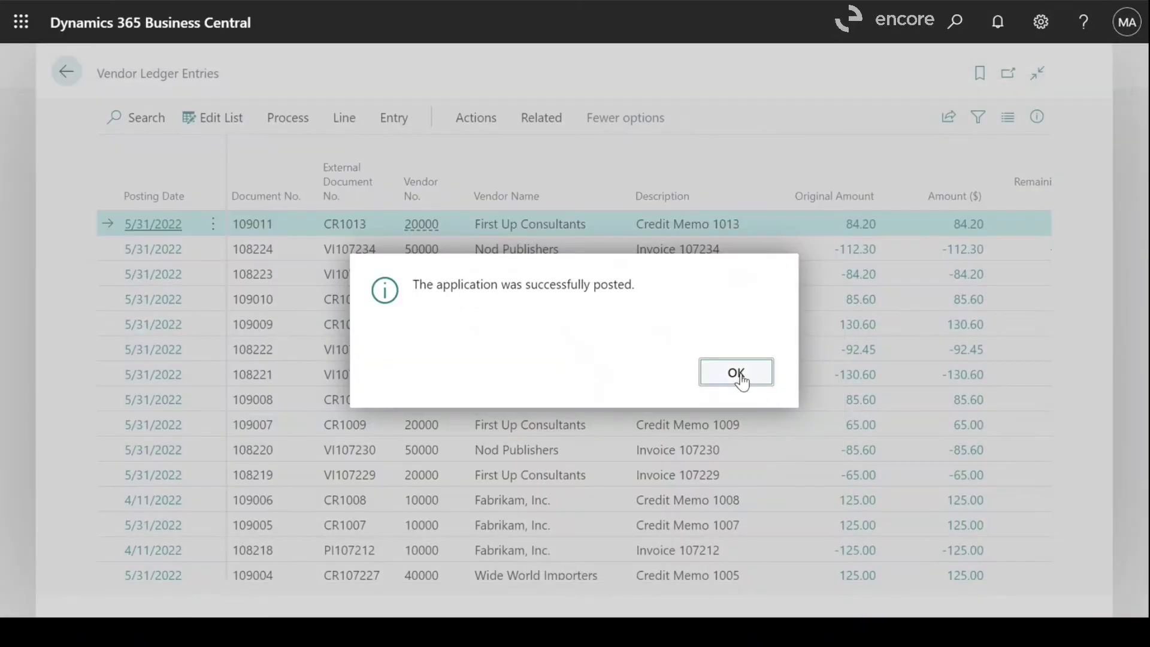
pyautogui.click(734, 370)
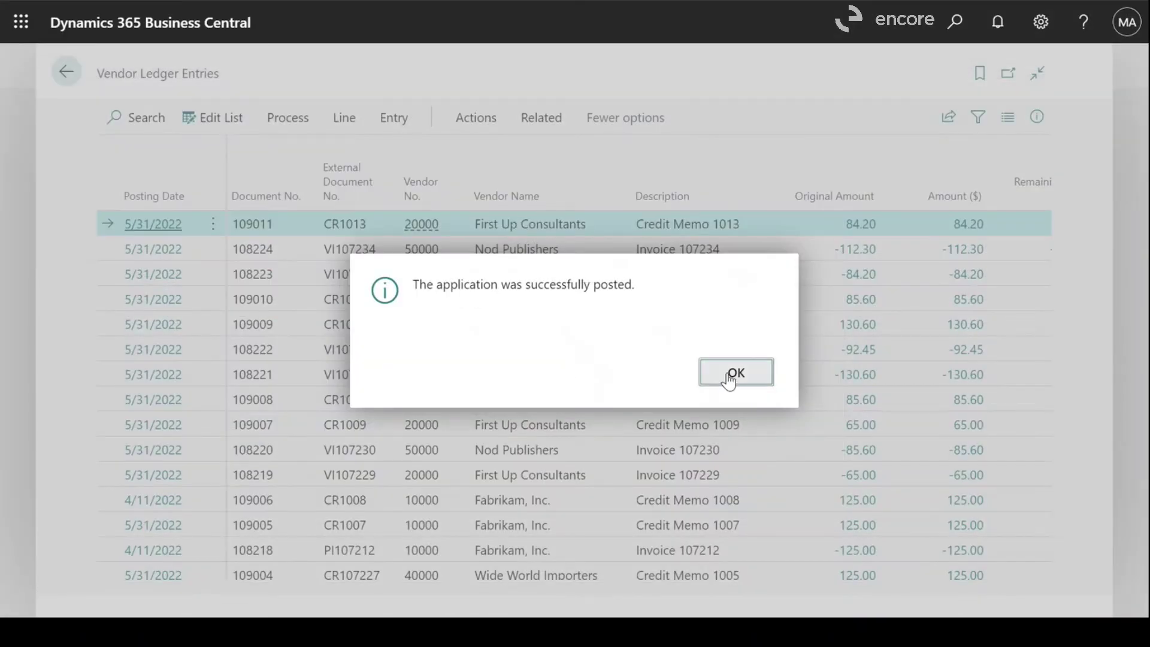
# Verify Remaining Amt. 0.00 on the closed entries, then return to the Purchase Credit Memos list.
pyautogui.hscroll(5, 593, 324)
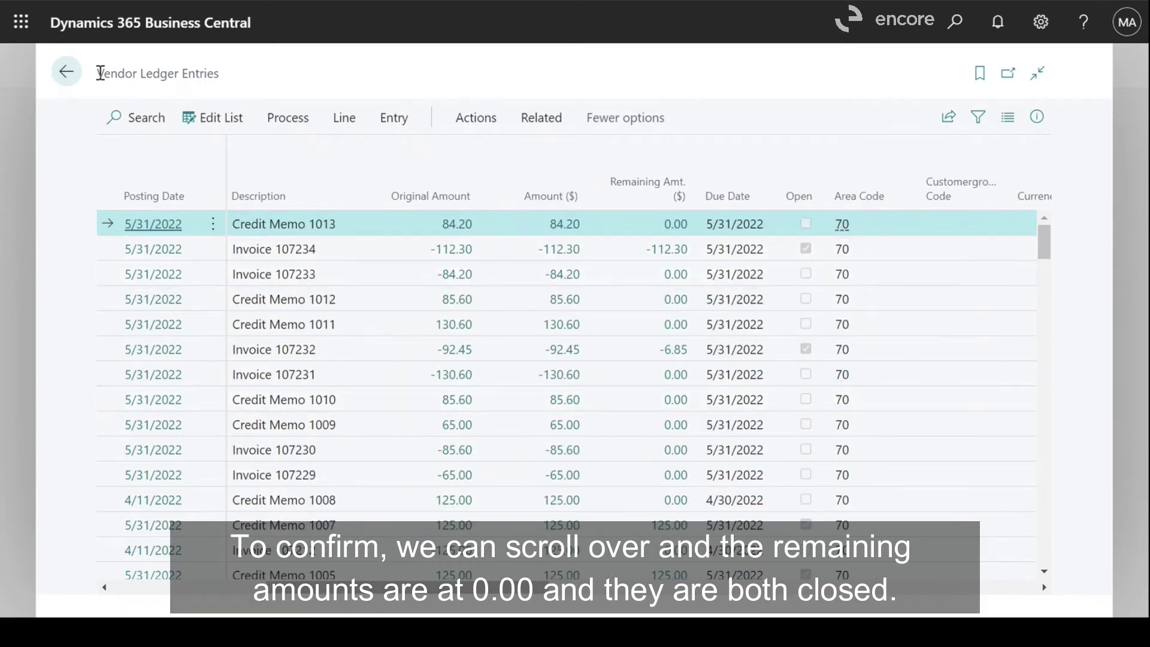
pyautogui.click(65, 75)
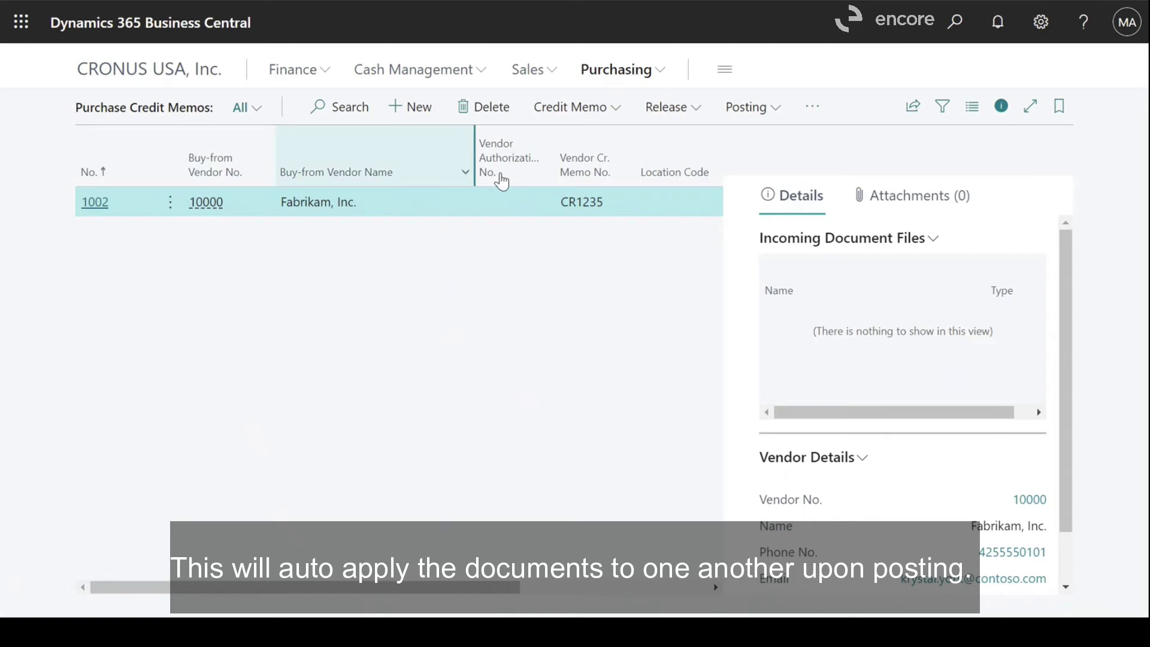
# Create new purchase credit memo 1014 with vendor Nod Publishers (50000).
pyautogui.click(424, 118)
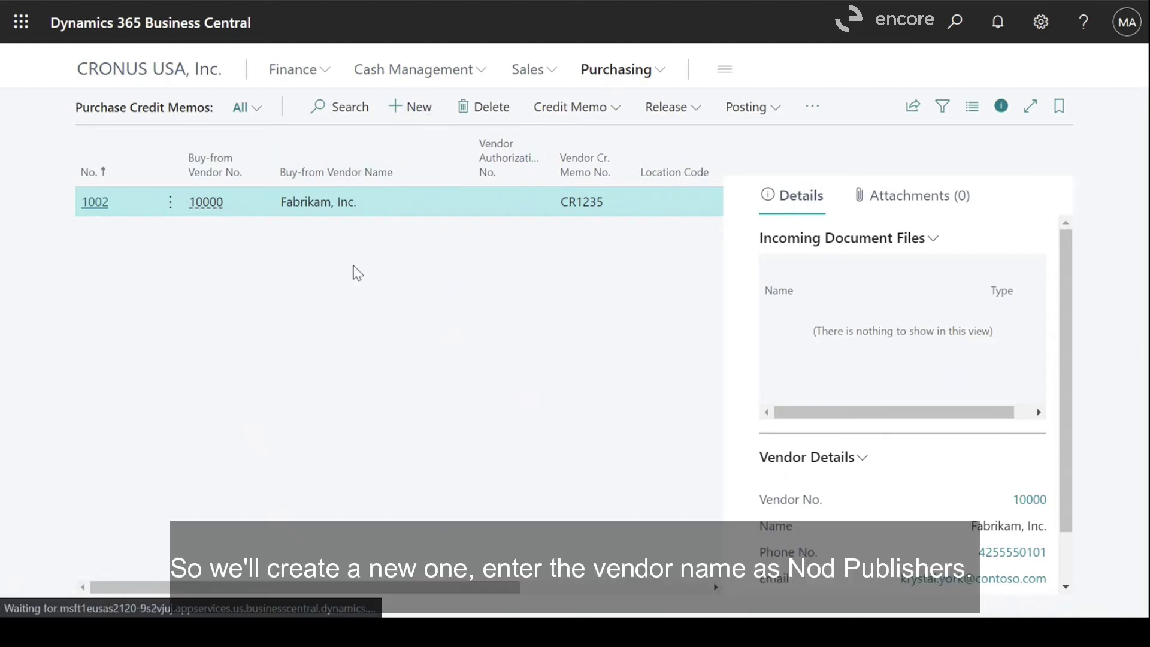
pyautogui.click(525, 258)
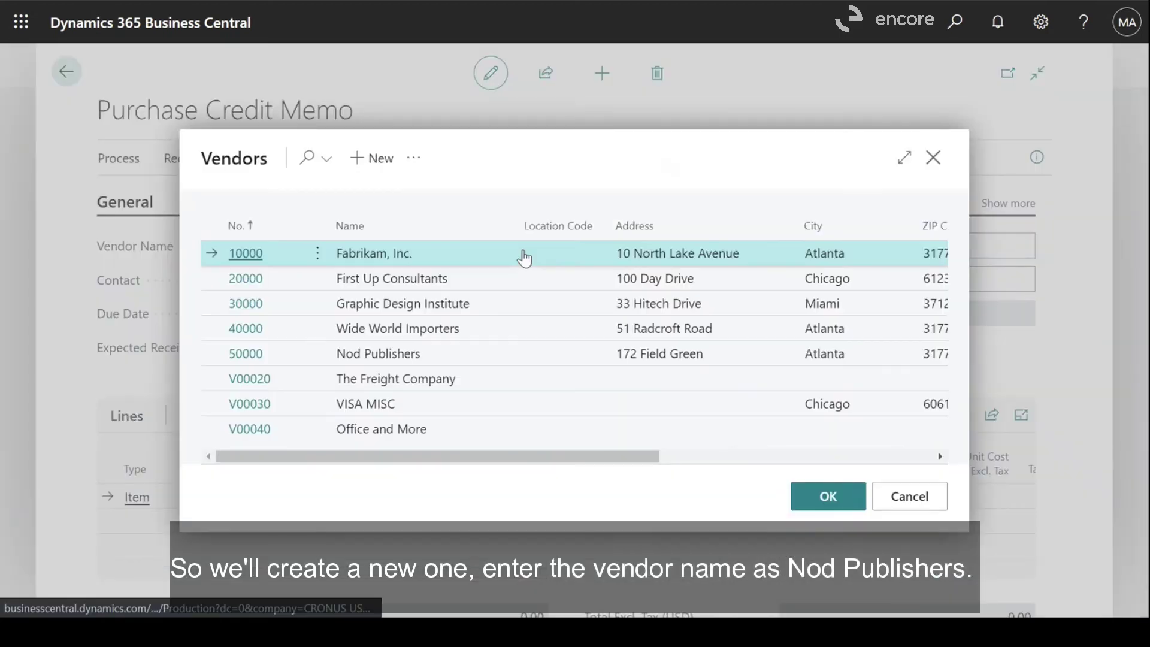
pyautogui.click(264, 355)
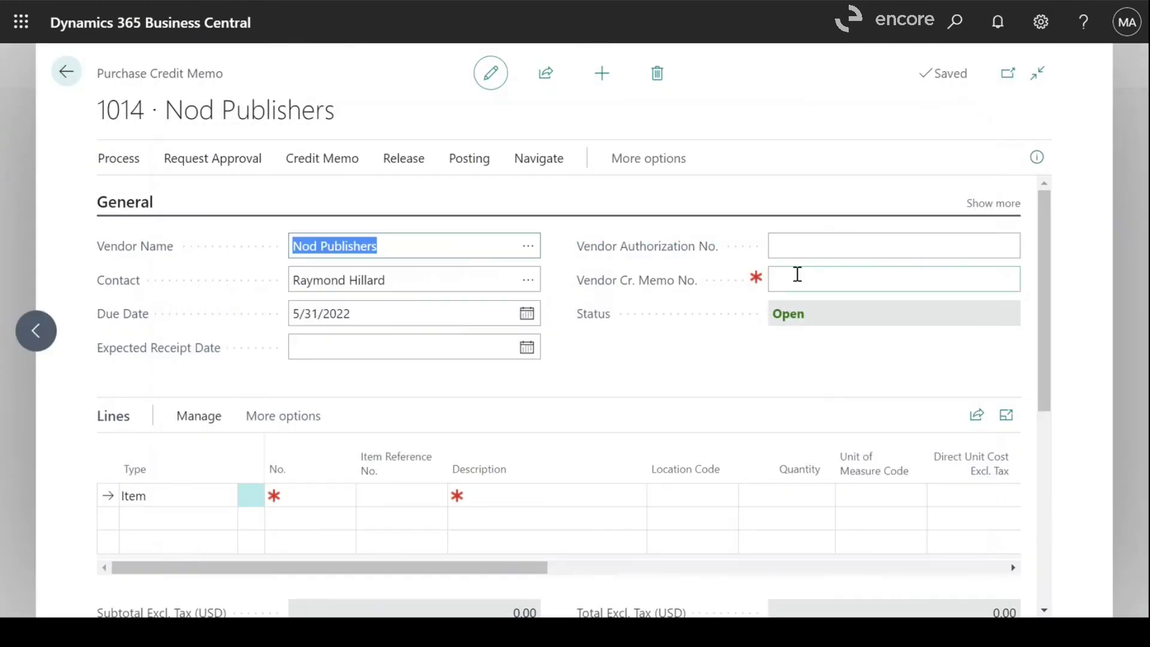
pyautogui.click(113, 160)
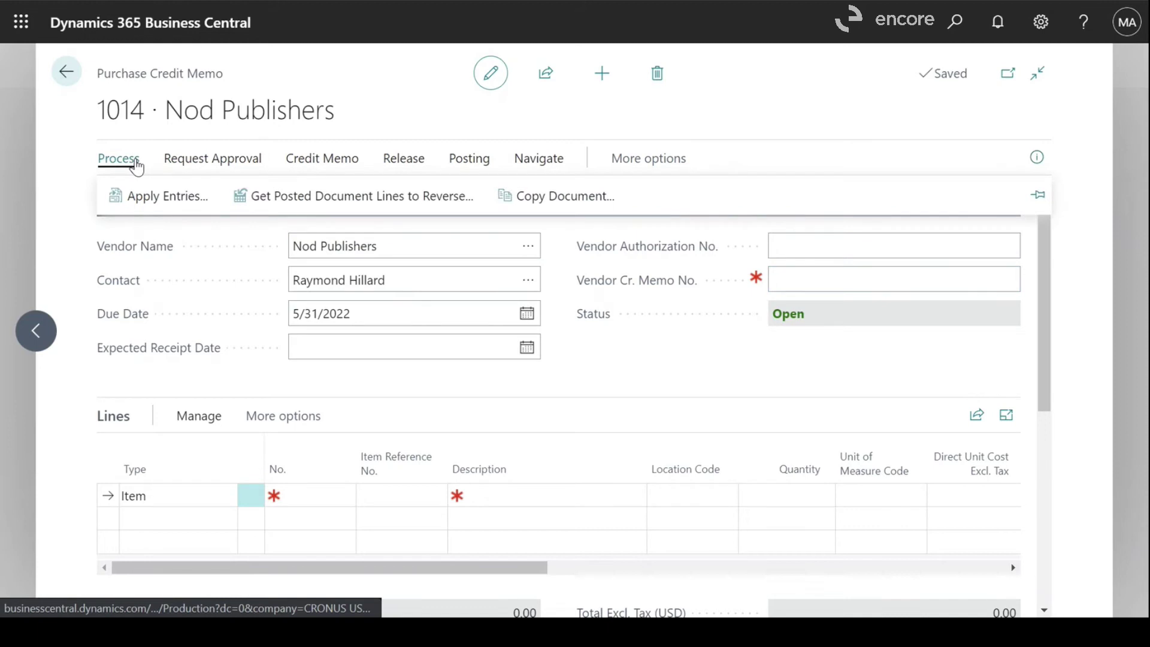
# Copy posted invoice 108224 into credit memo 1014 with Include Header on and Recalculate Lines off.
pyautogui.click(526, 194)
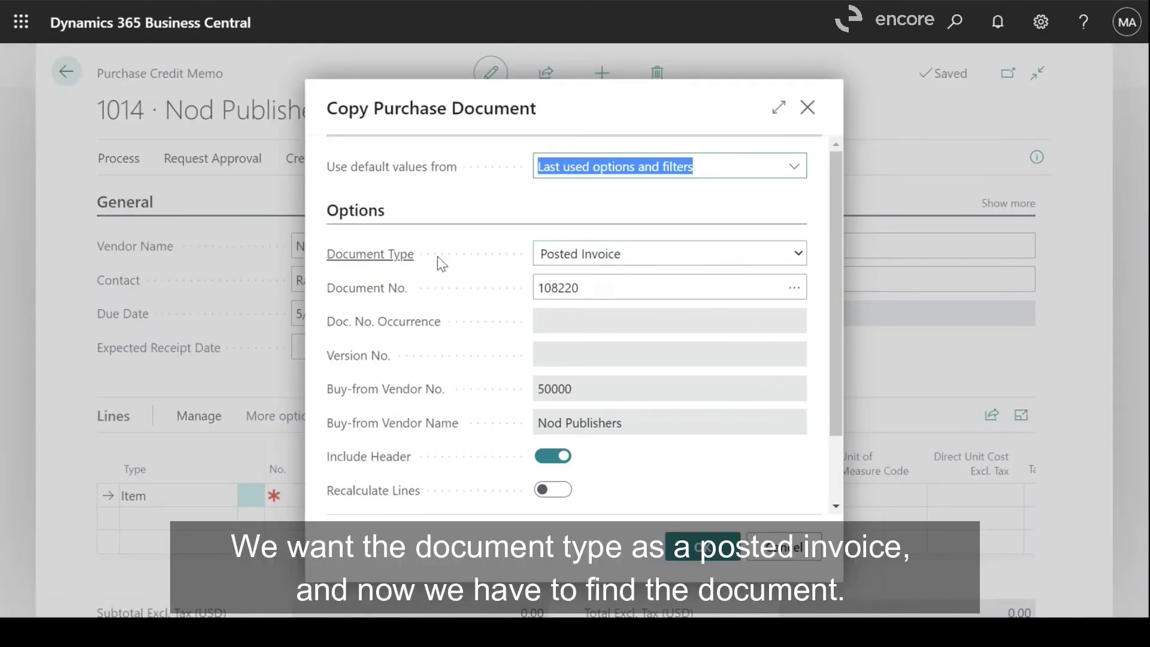
pyautogui.click(794, 288)
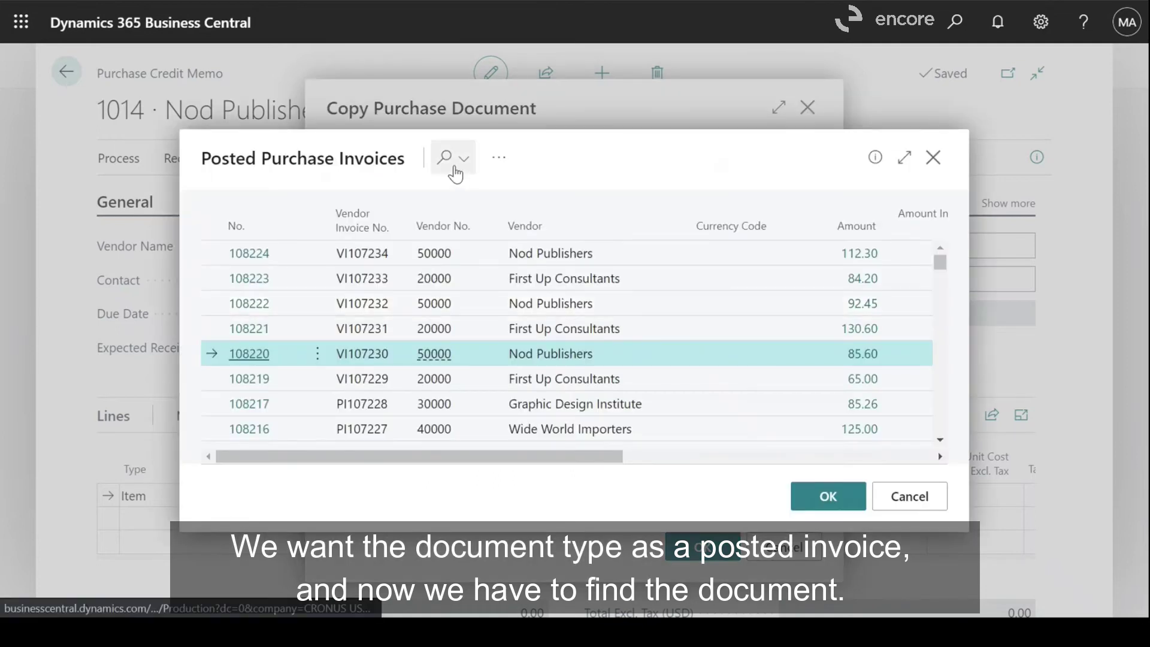
pyautogui.click(452, 170)
pyautogui.write('nod pub')
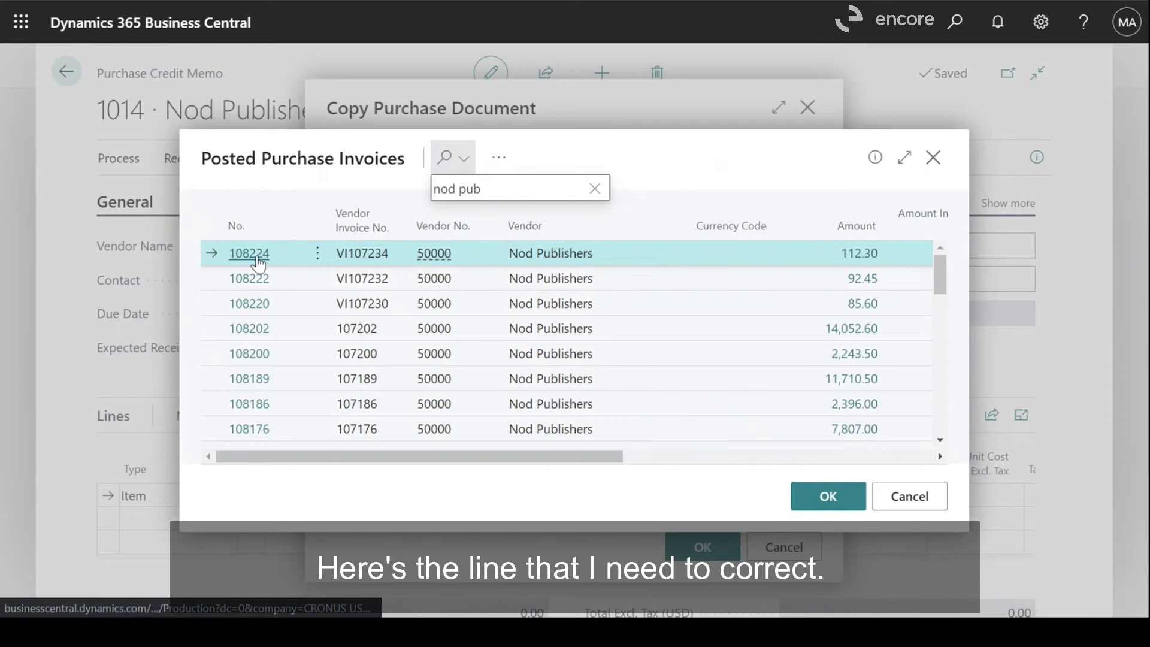
pyautogui.click(257, 264)
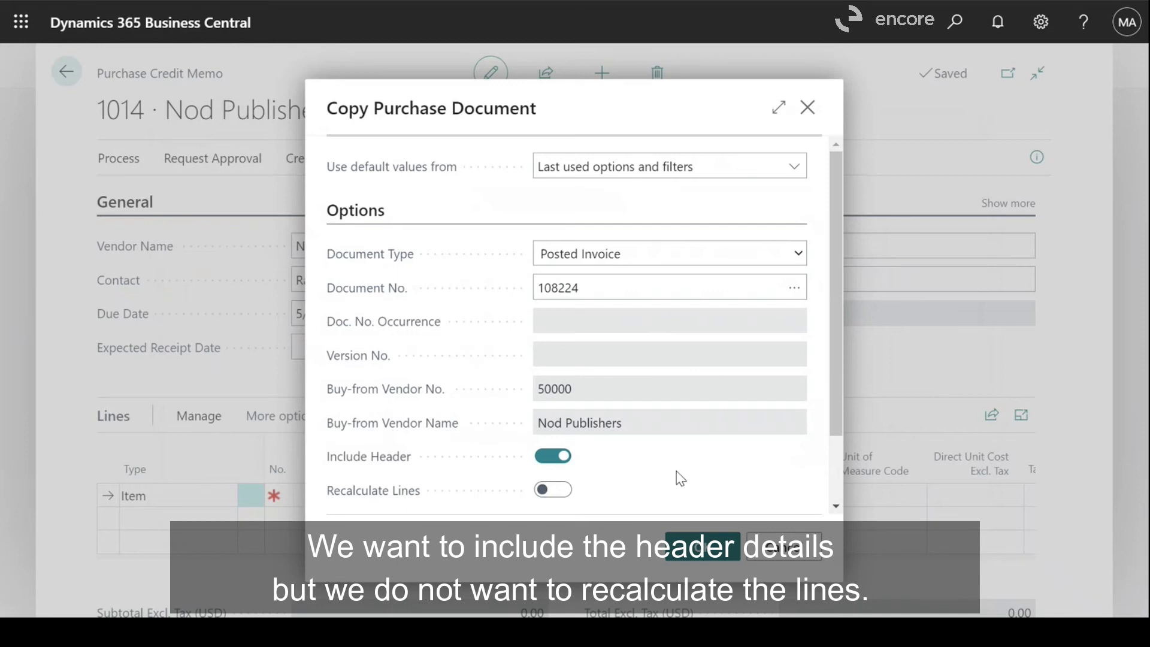
pyautogui.click(706, 558)
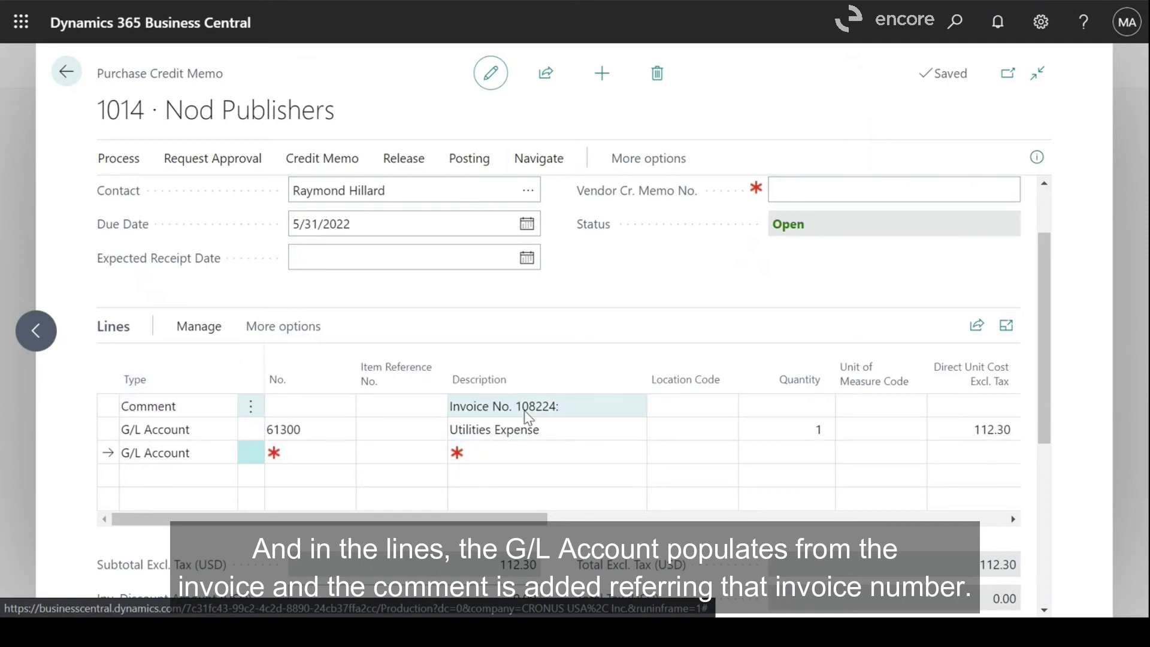
# Enter CR1014 as the Vendor Cr. Memo No. and confirm it applies to invoice 108224.
pyautogui.scroll(2, 592, 398)
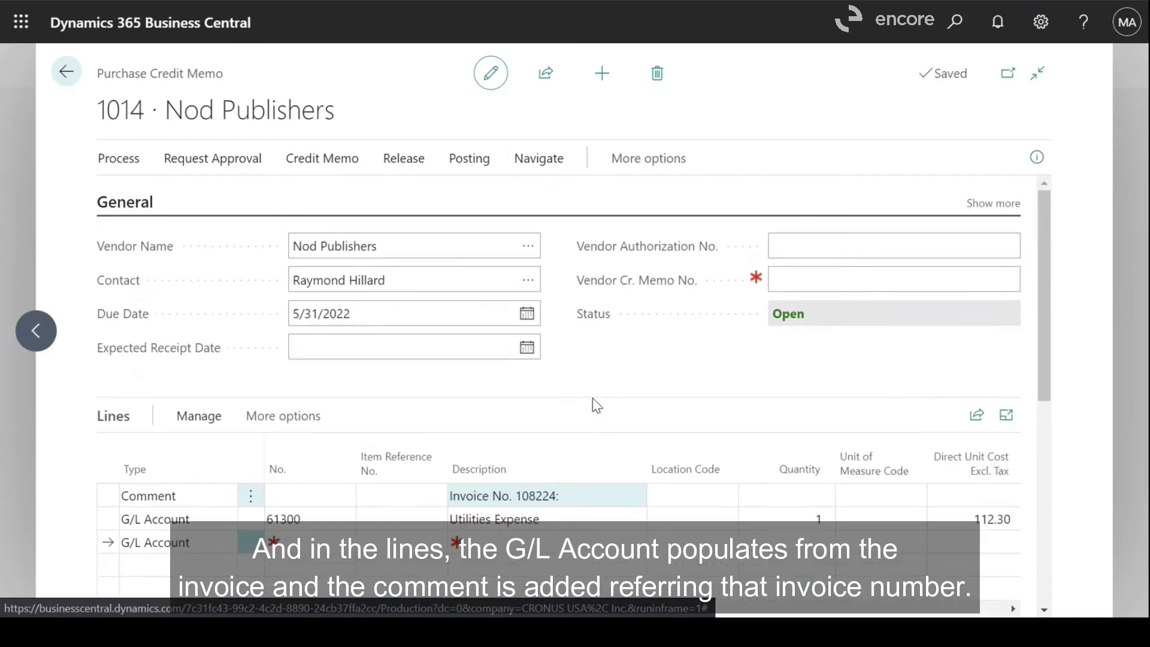
pyautogui.click(787, 277)
pyautogui.write('c')
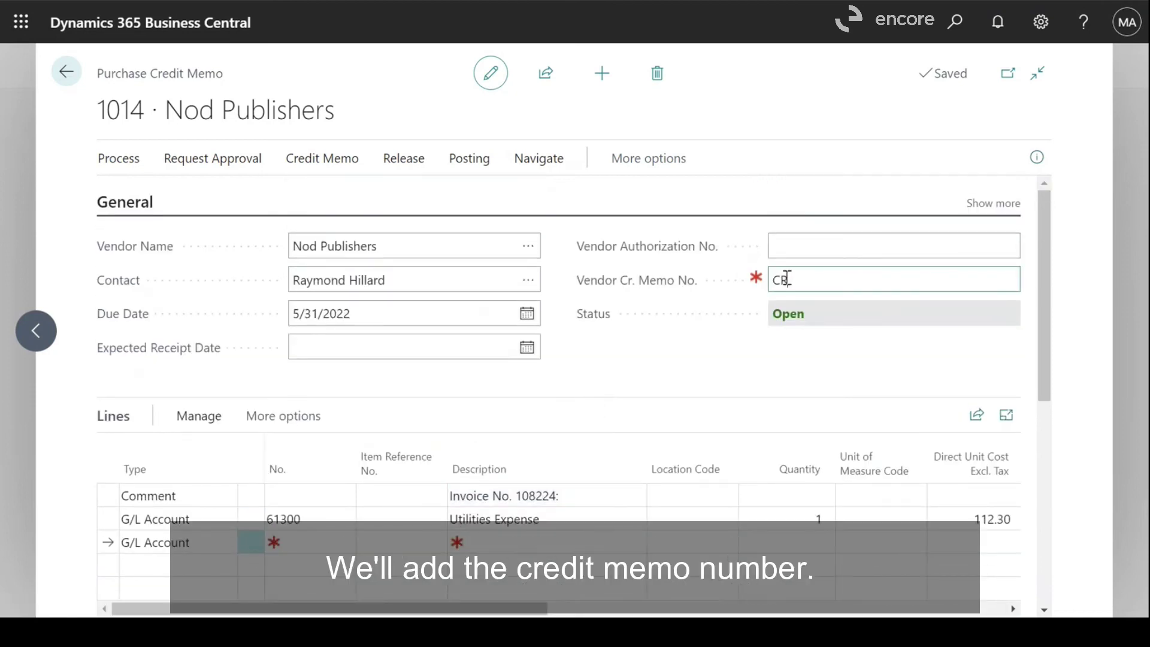
pyautogui.click(899, 339)
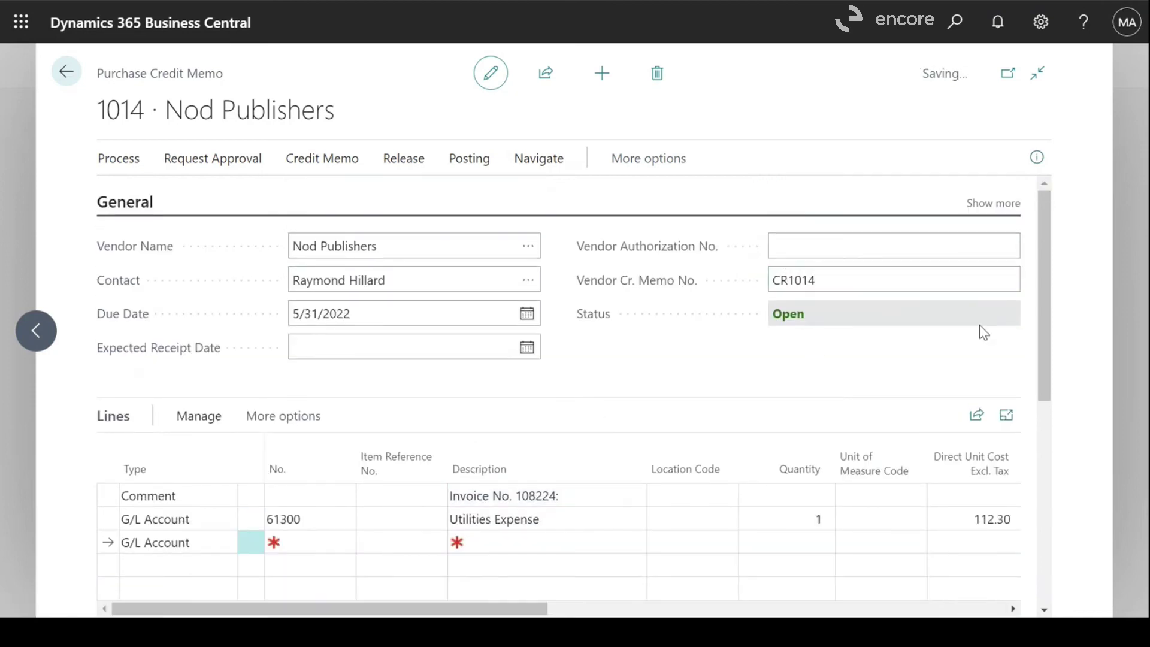
pyautogui.moveTo(1046, 279); pyautogui.dragTo(1034, 521)
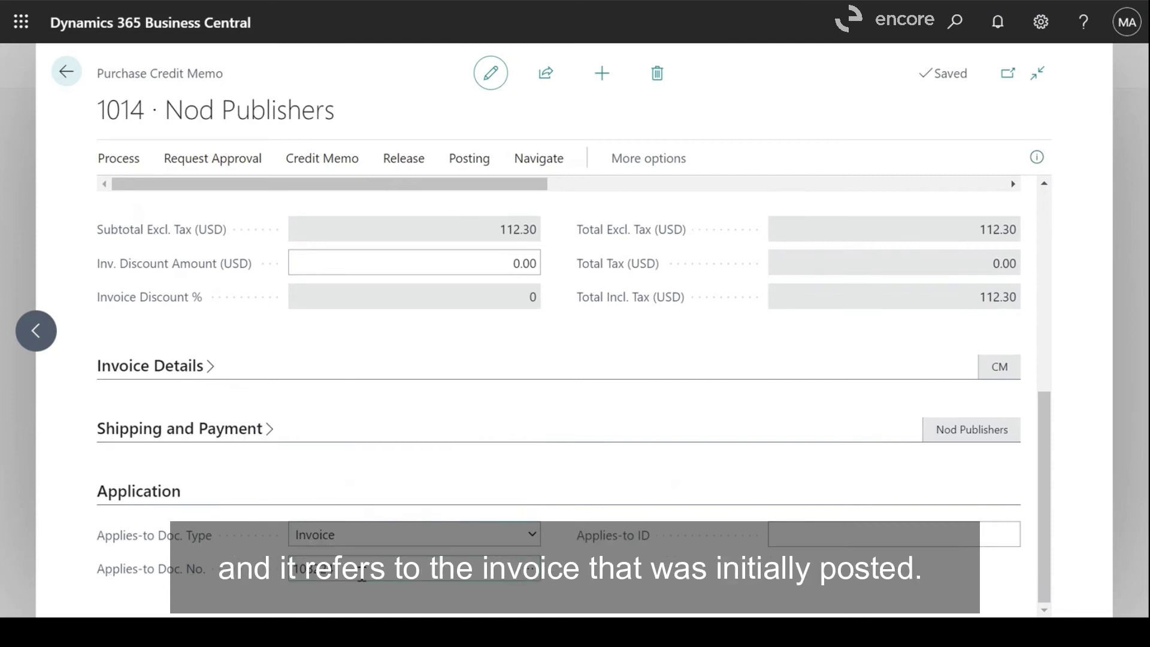
pyautogui.scroll(10, 361, 576)
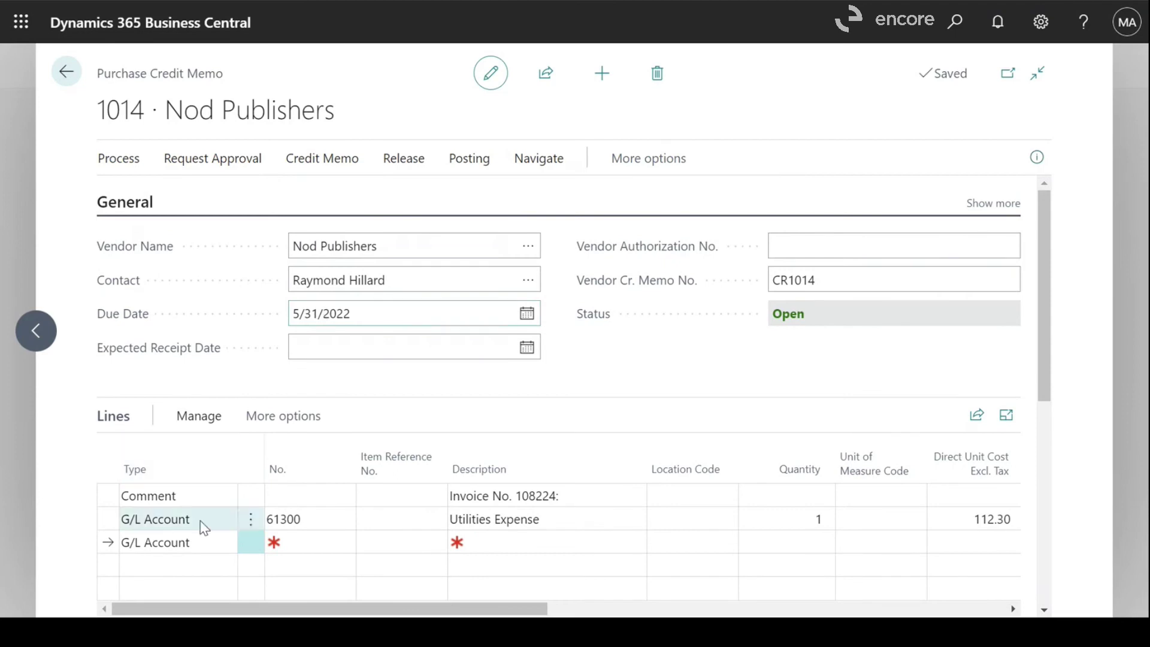
pyautogui.click(204, 527)
pyautogui.click(456, 159)
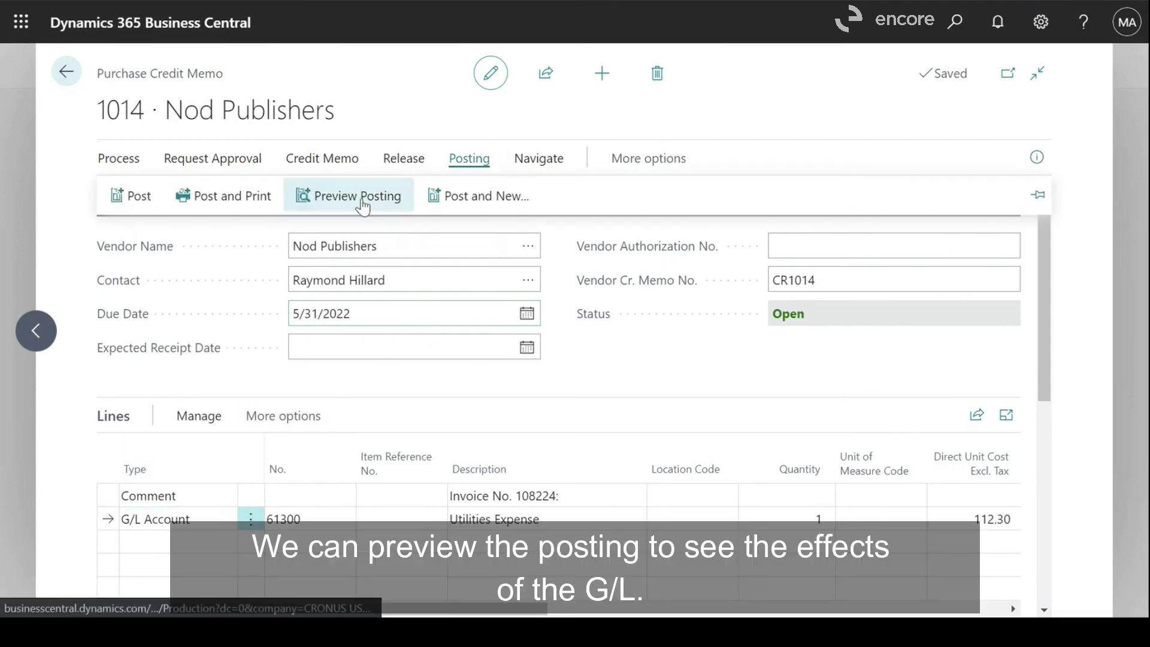
pyautogui.click(363, 198)
pyautogui.click(936, 203)
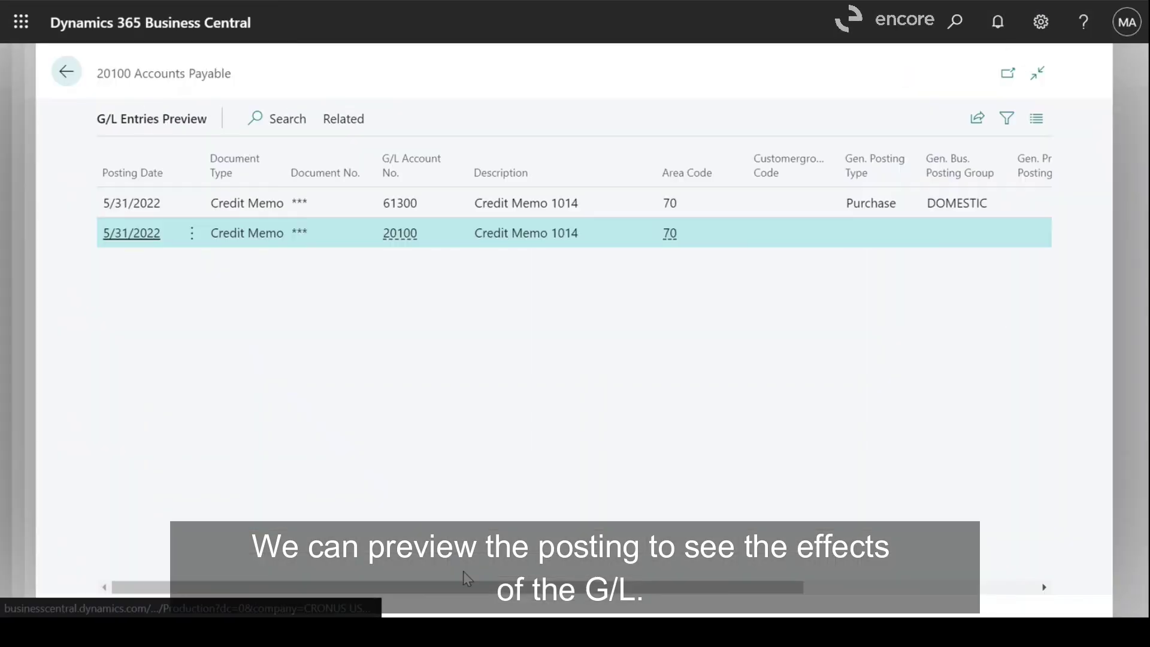
pyautogui.moveTo(465, 587); pyautogui.dragTo(229, 171)
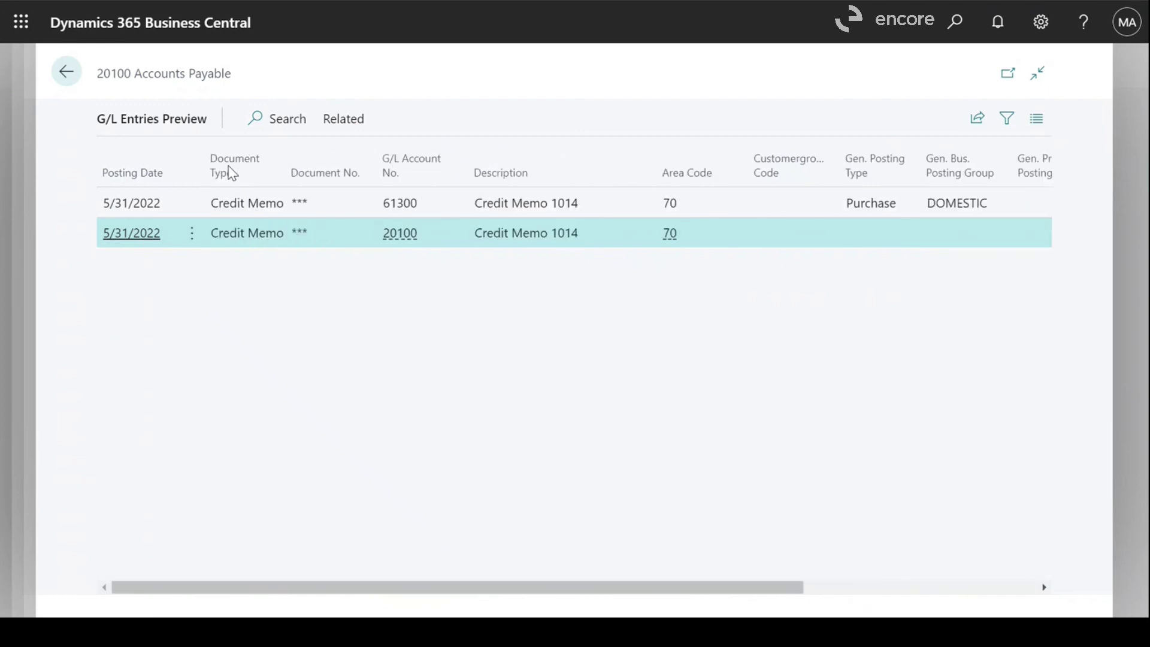
pyautogui.click(68, 73)
pyautogui.click(170, 72)
pyautogui.click(469, 159)
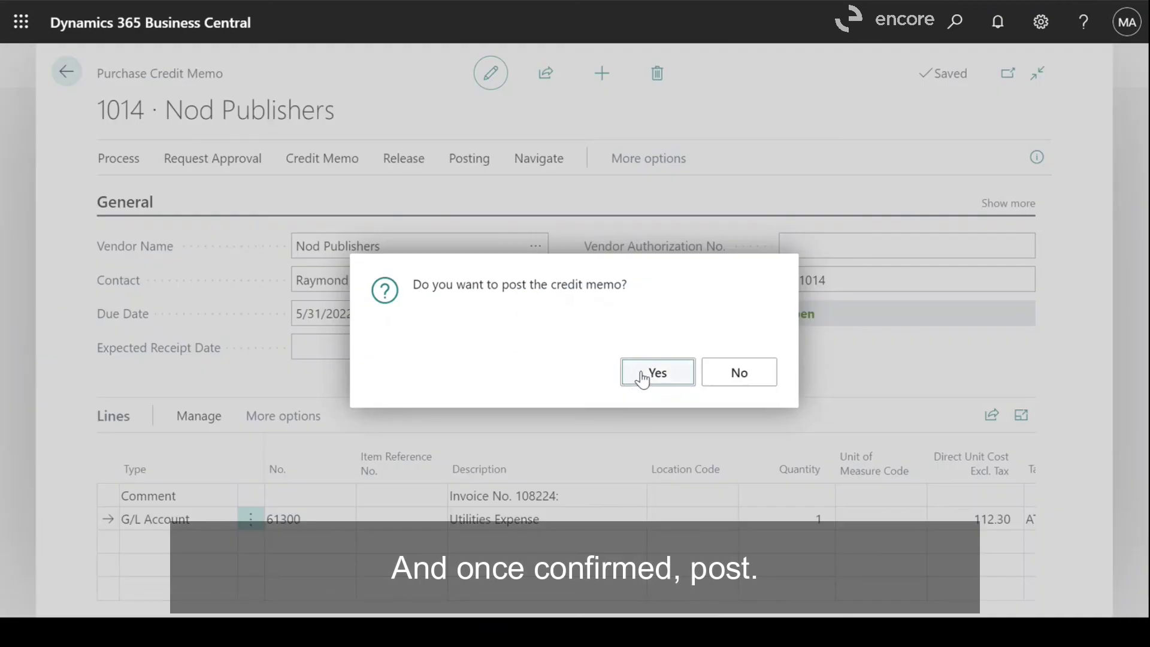
# Post credit memo 1014 as 109012 without opening it, then bring up Vendor Ledger Entries via 'vend ledg'.
pyautogui.click(642, 378)
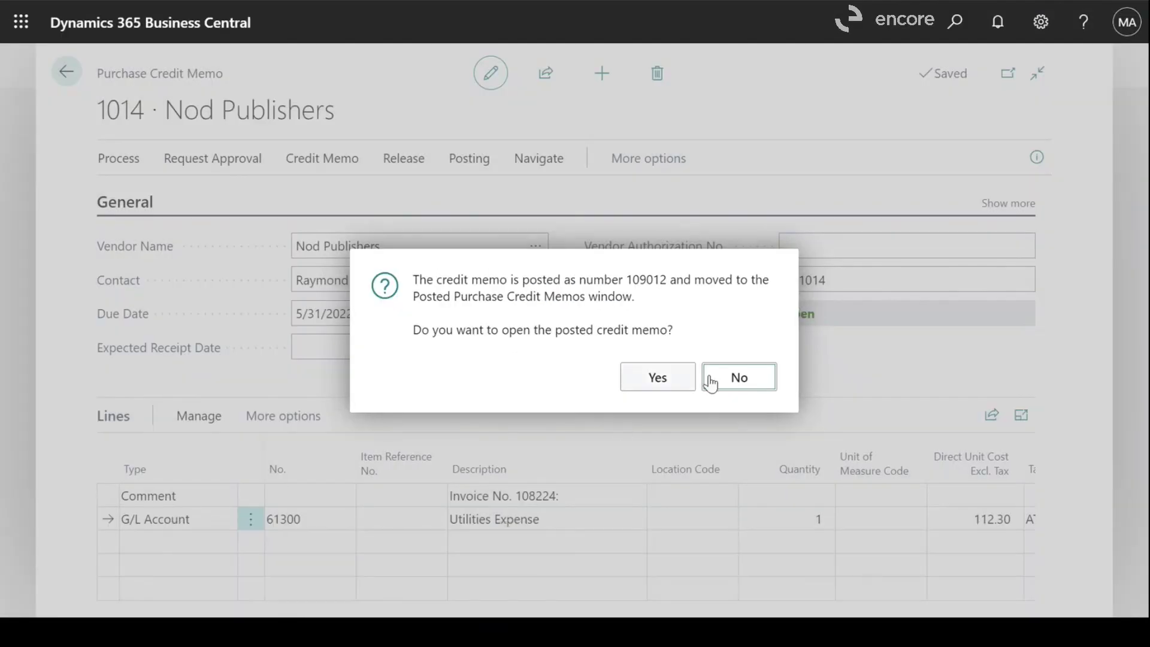
pyautogui.click(728, 376)
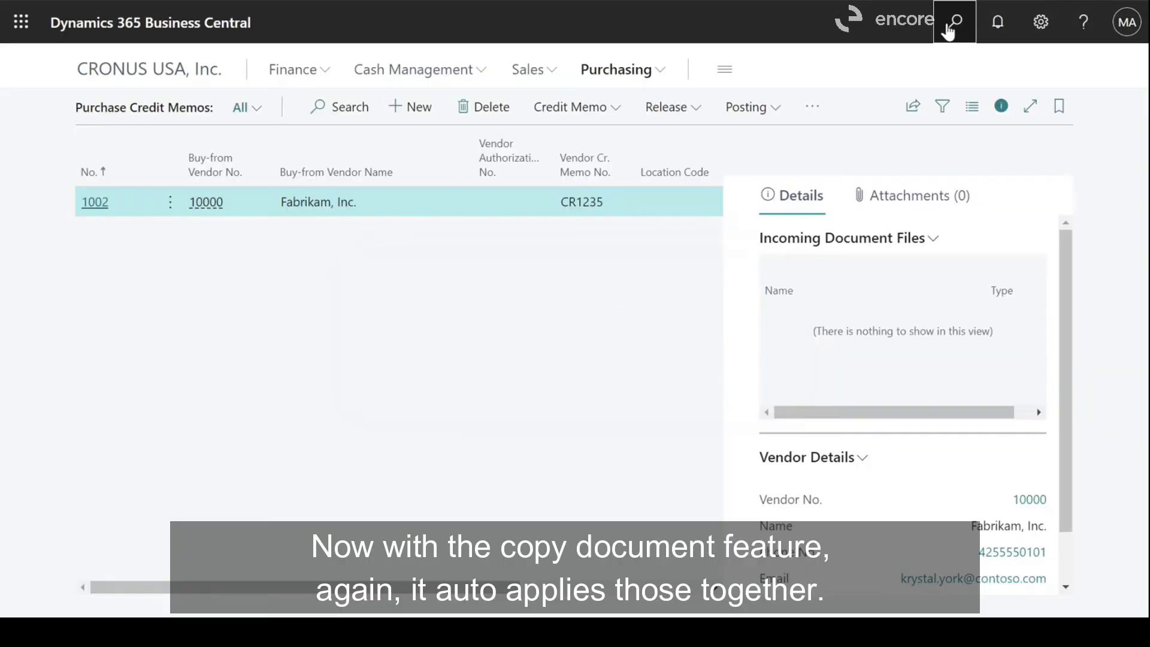
pyautogui.click(947, 31)
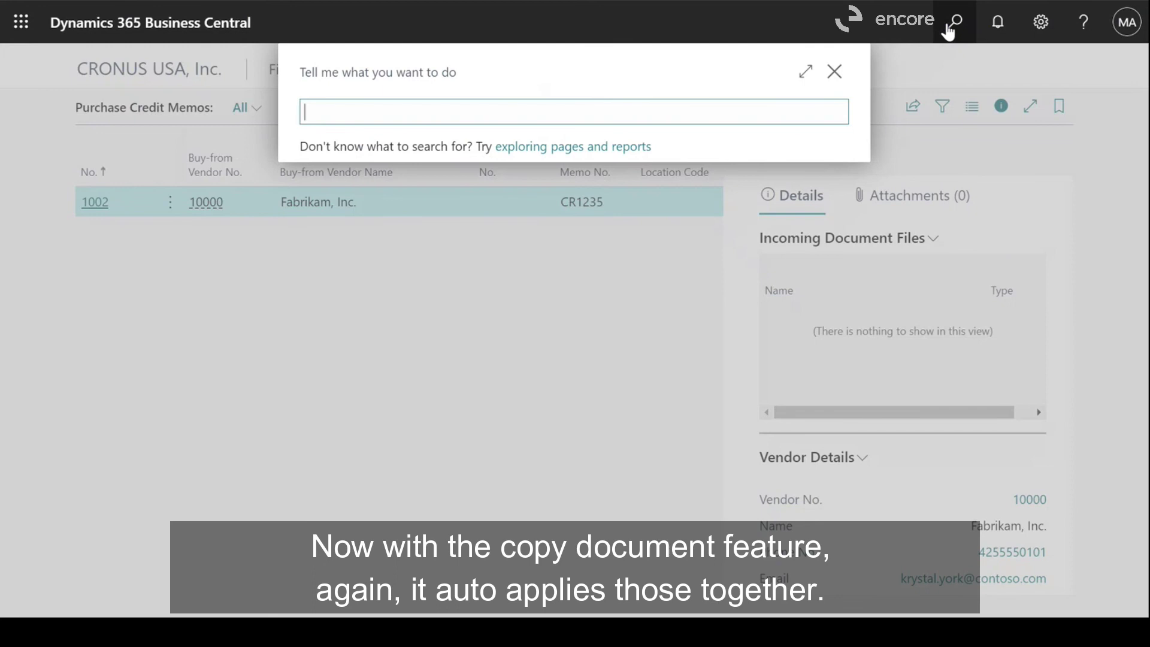
pyautogui.write('vend ledg')
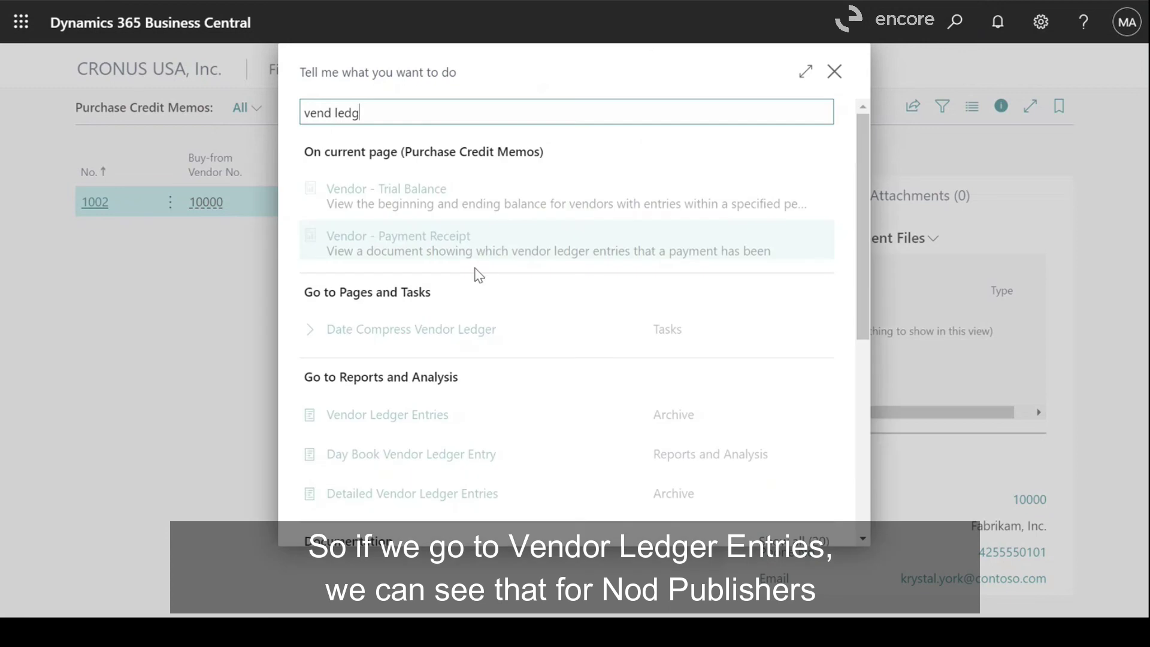
pyautogui.click(418, 414)
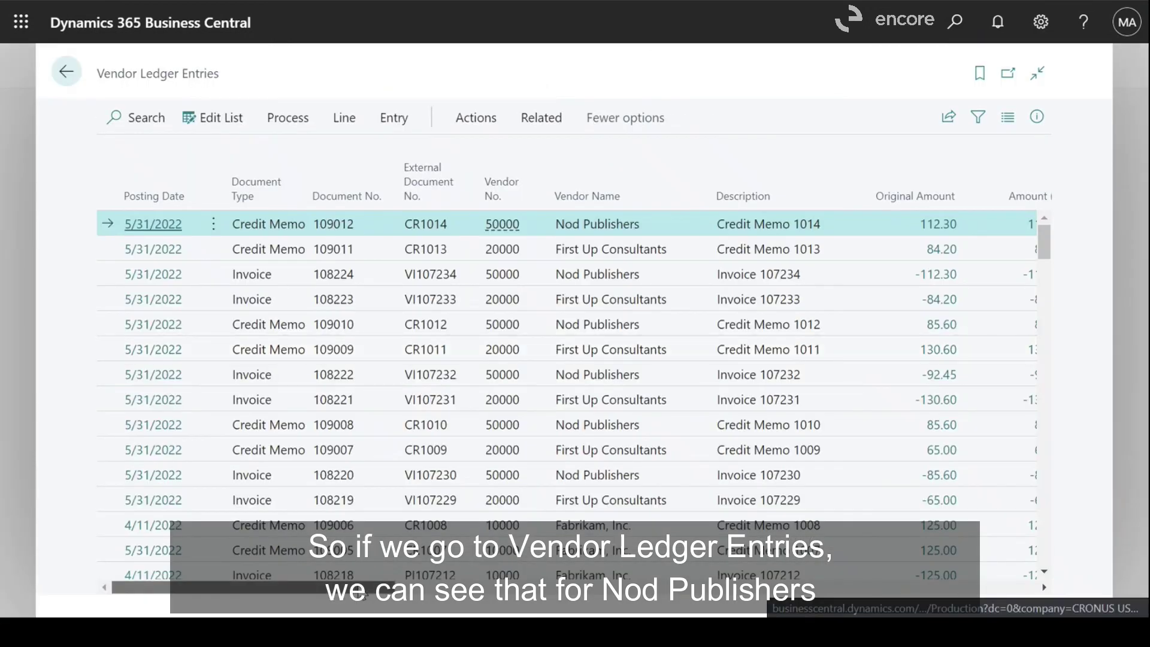
# Verify memo 1014 and invoice 107234 show 0.00 Remaining Amt. and not Open, then go back.
pyautogui.hscroll(3, 507, 248)
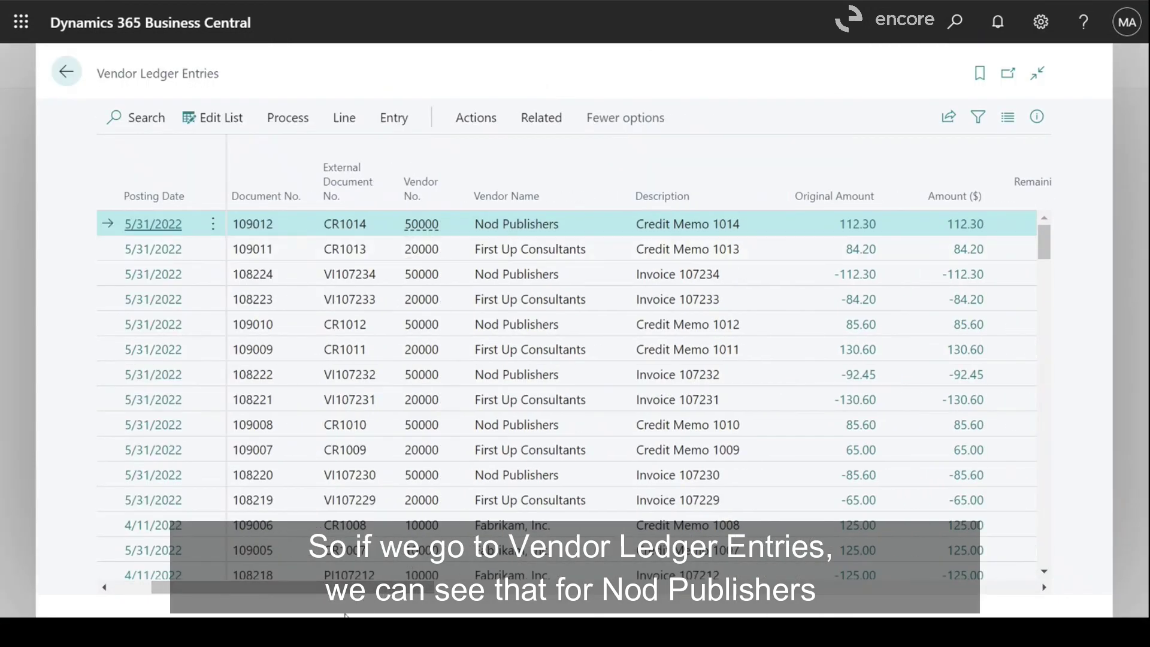
pyautogui.hscroll(5, 677, 240)
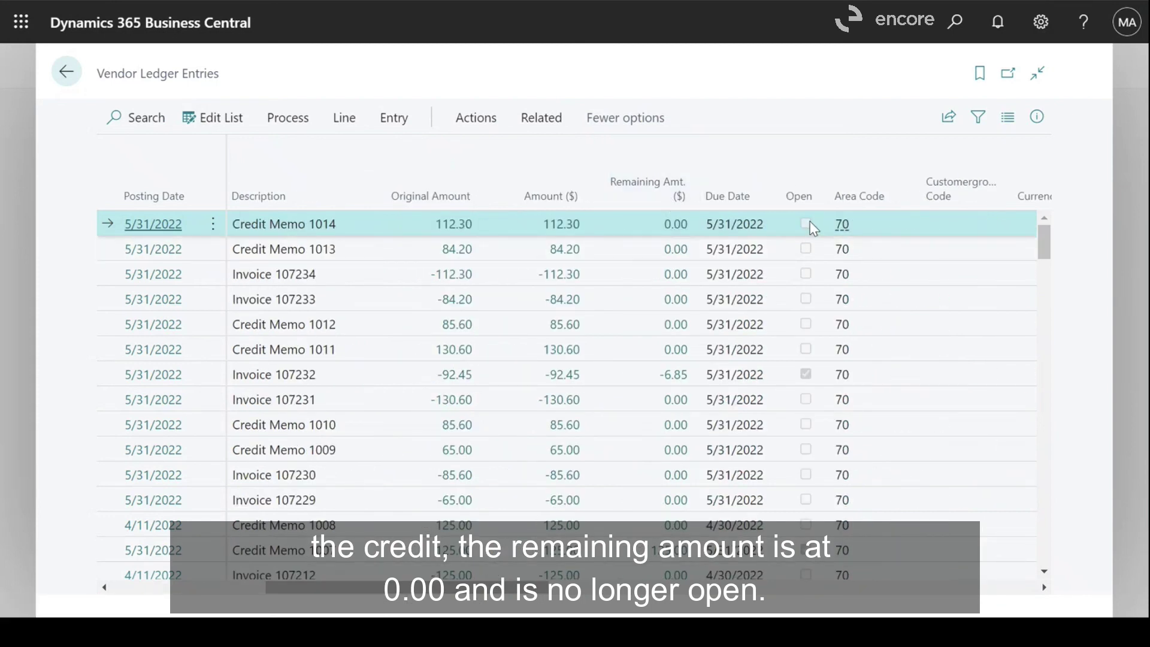
pyautogui.click(75, 73)
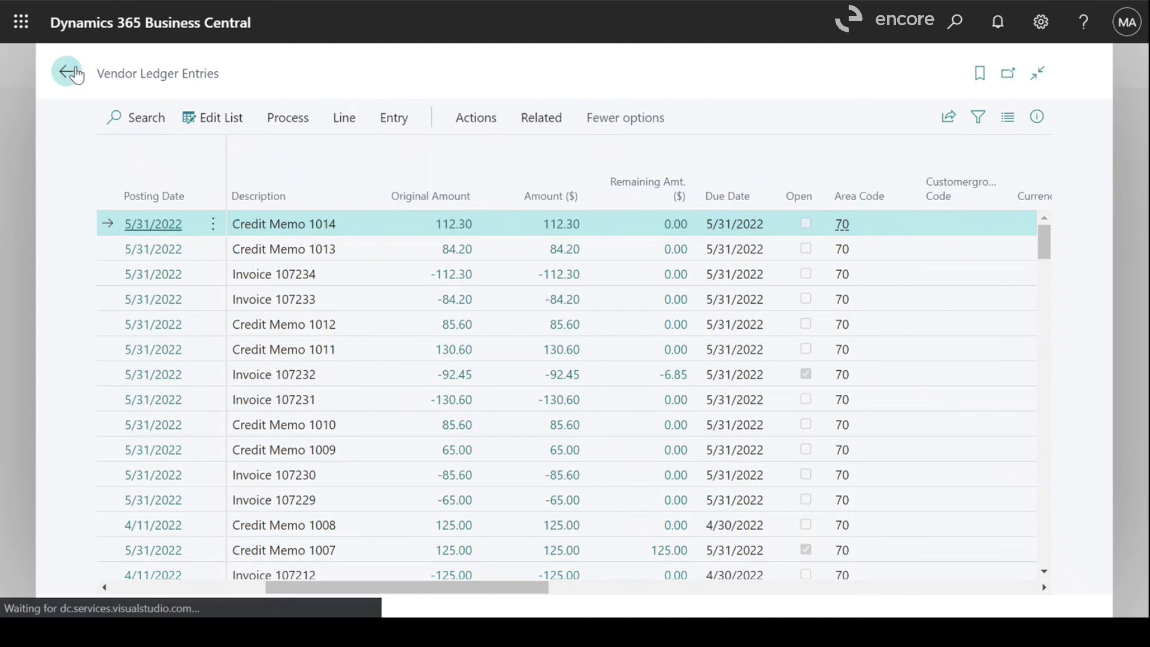